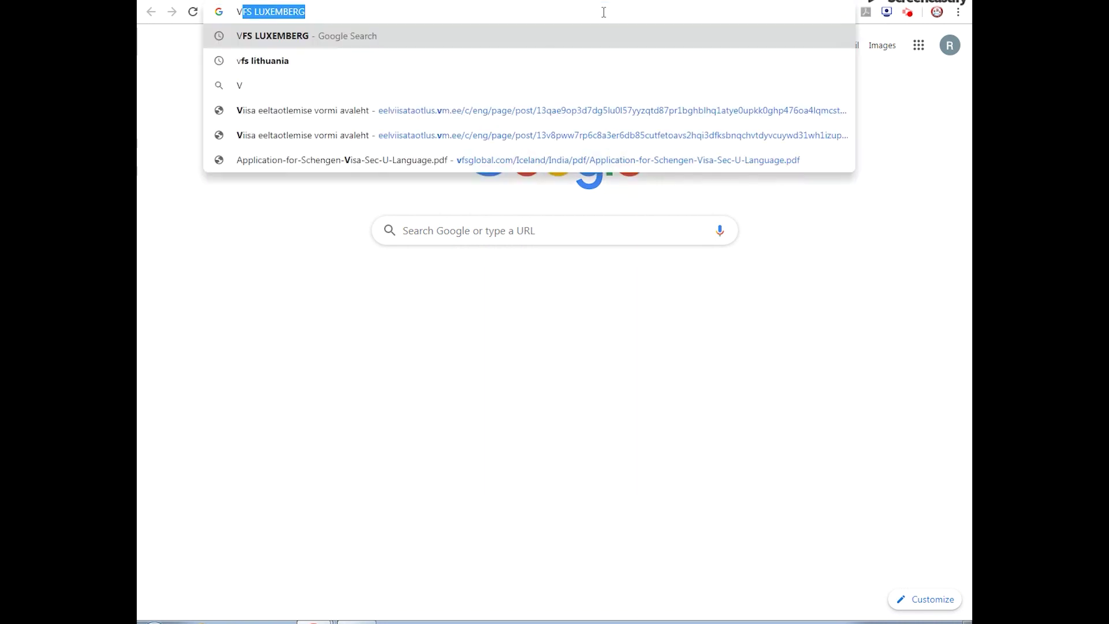
Step: Search Google for 'VFS LUXEMBOURG' from the Chrome address bar
type("EMBOURG")
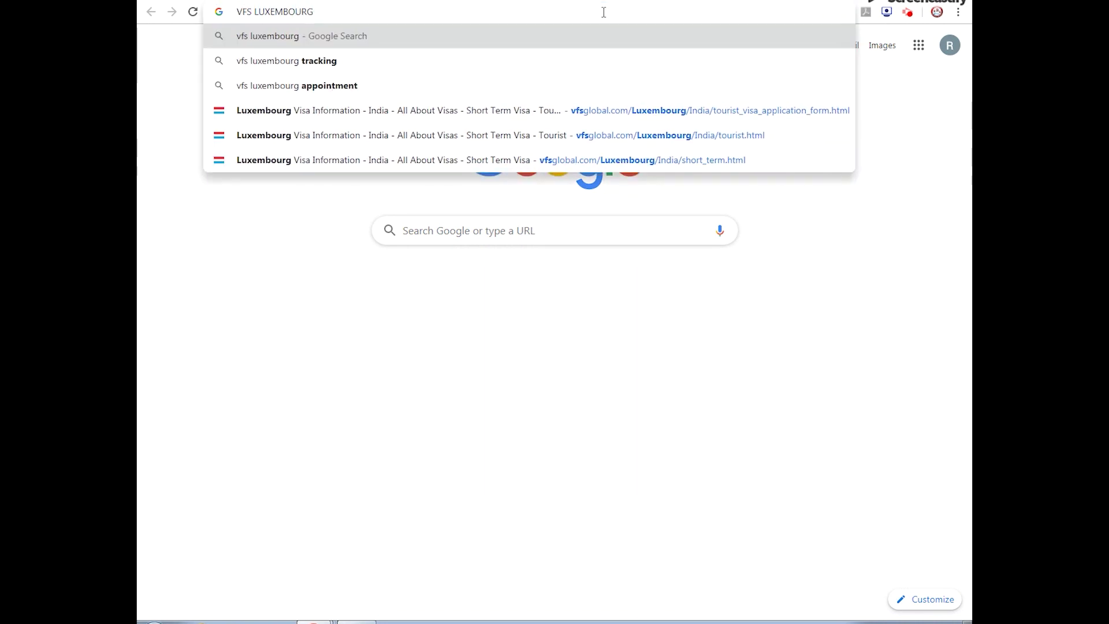
key("Return")
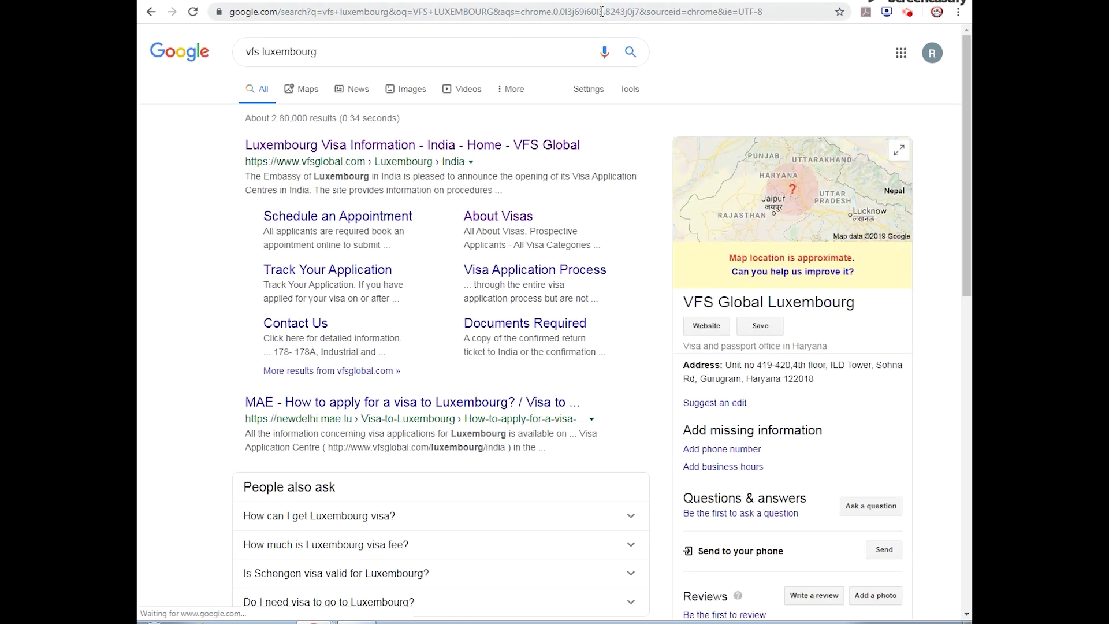
Step: Go through VFS Global's Short Term Tourist visa pages and open Visa_application_form.pdf
left_click(454, 146)
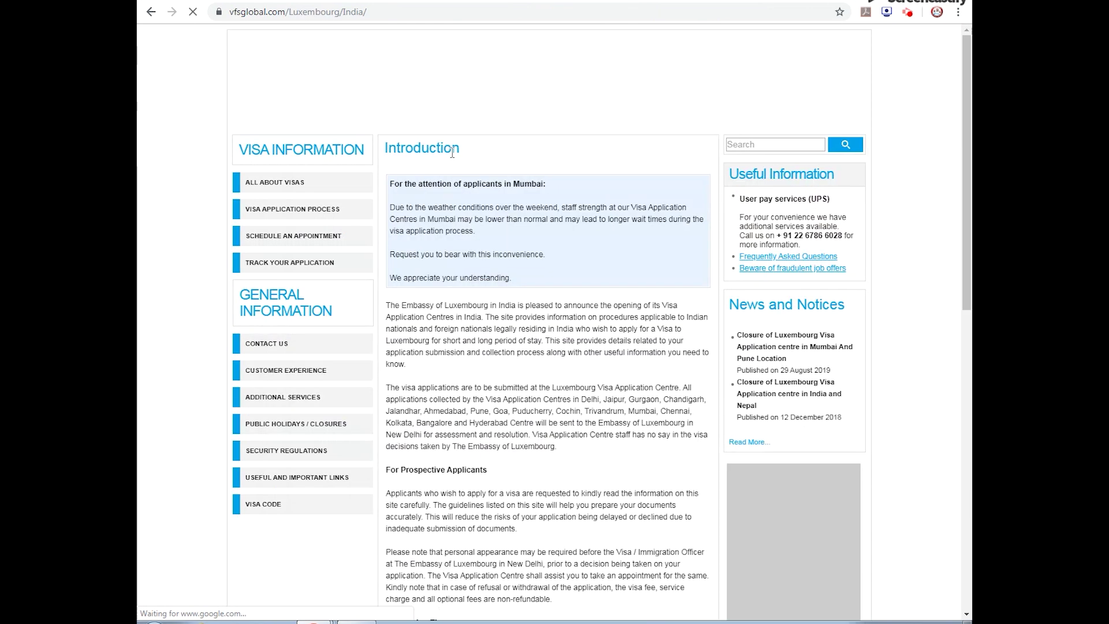
left_click(275, 182)
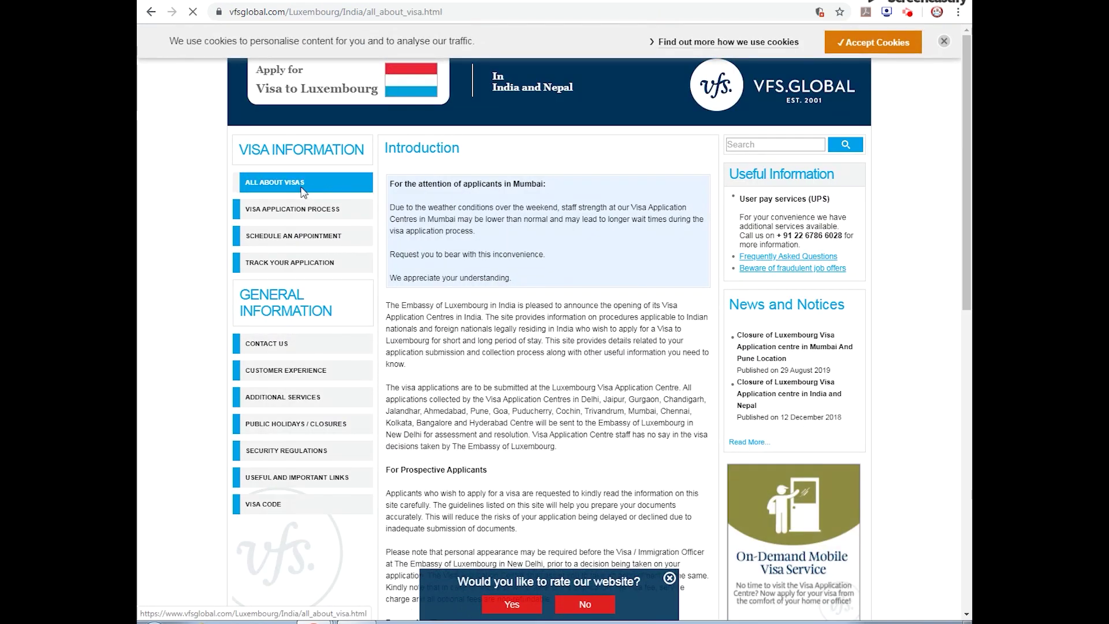
left_click(282, 285)
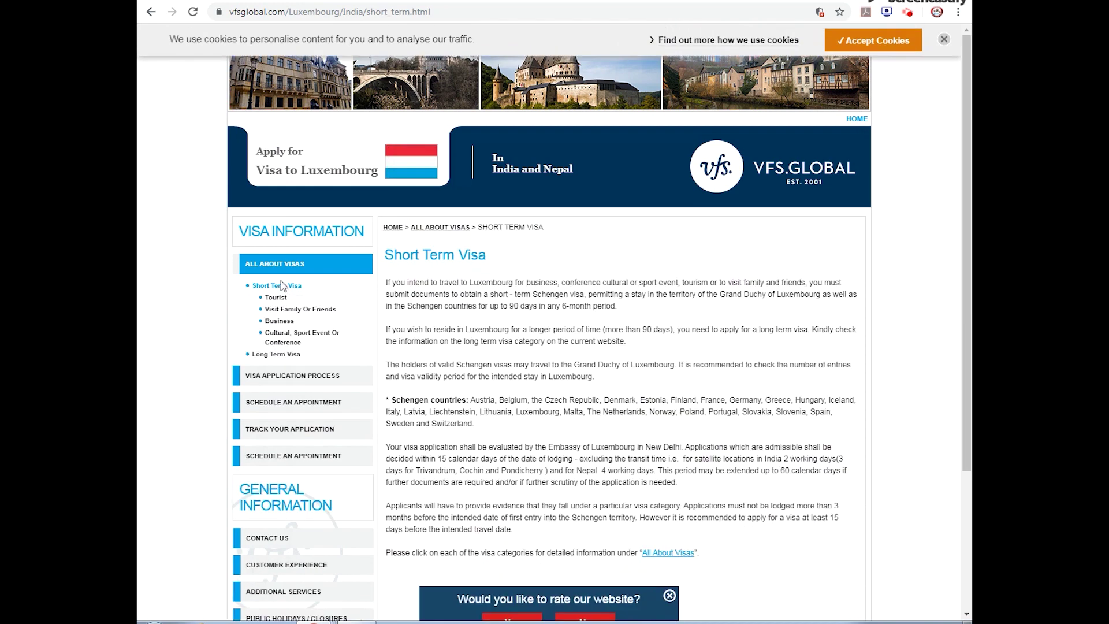
left_click(276, 298)
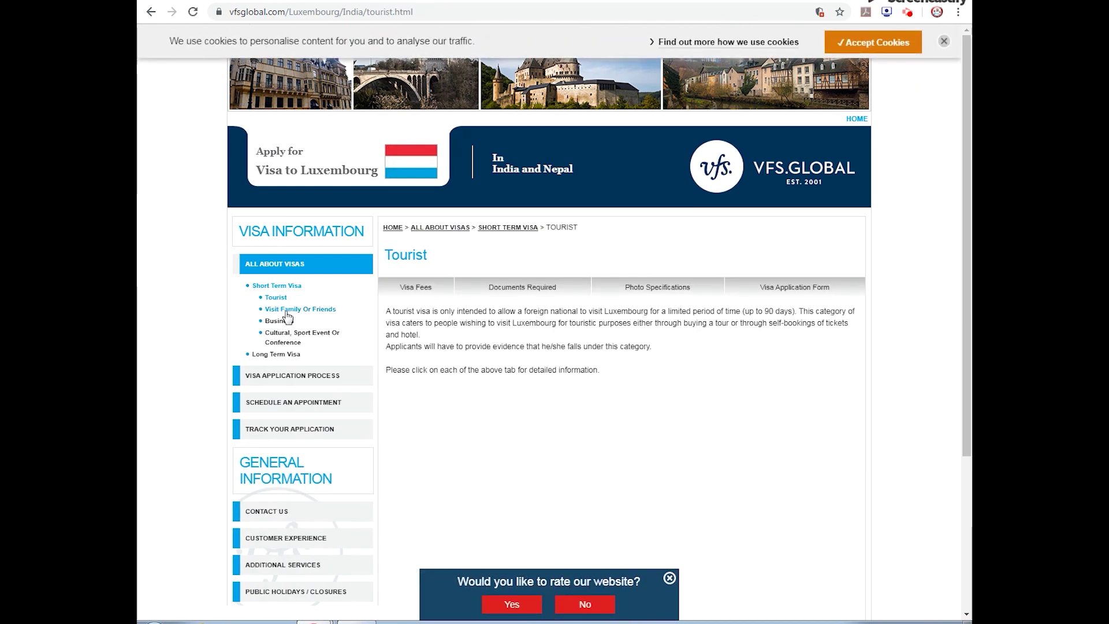
left_click(771, 293)
left_click(456, 316)
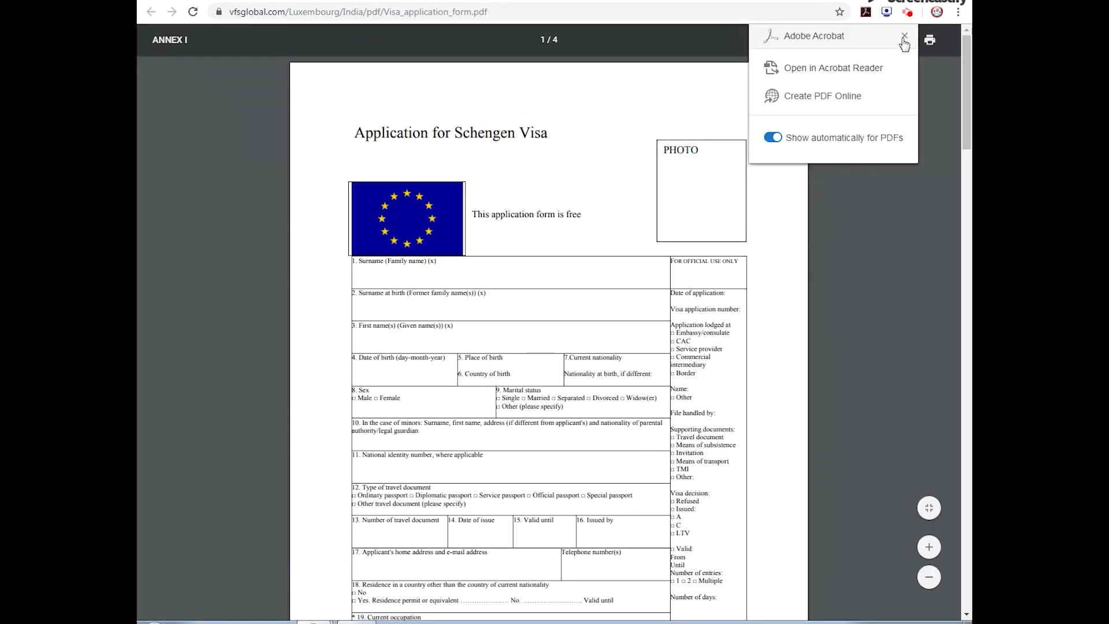
Step: Download the form to the Desktop as LUXEMBOURG.pdf, then bring up the desktop
left_click(905, 36)
left_click(897, 40)
left_click(362, 241)
double_click(365, 242)
type("LUXEMBOURG")
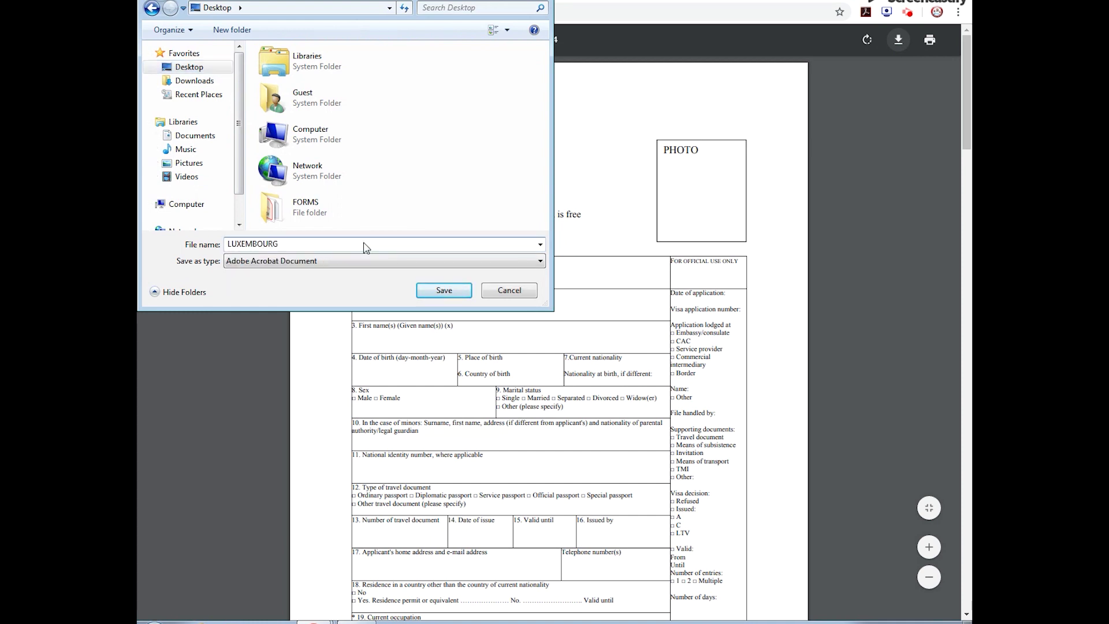
key("Return")
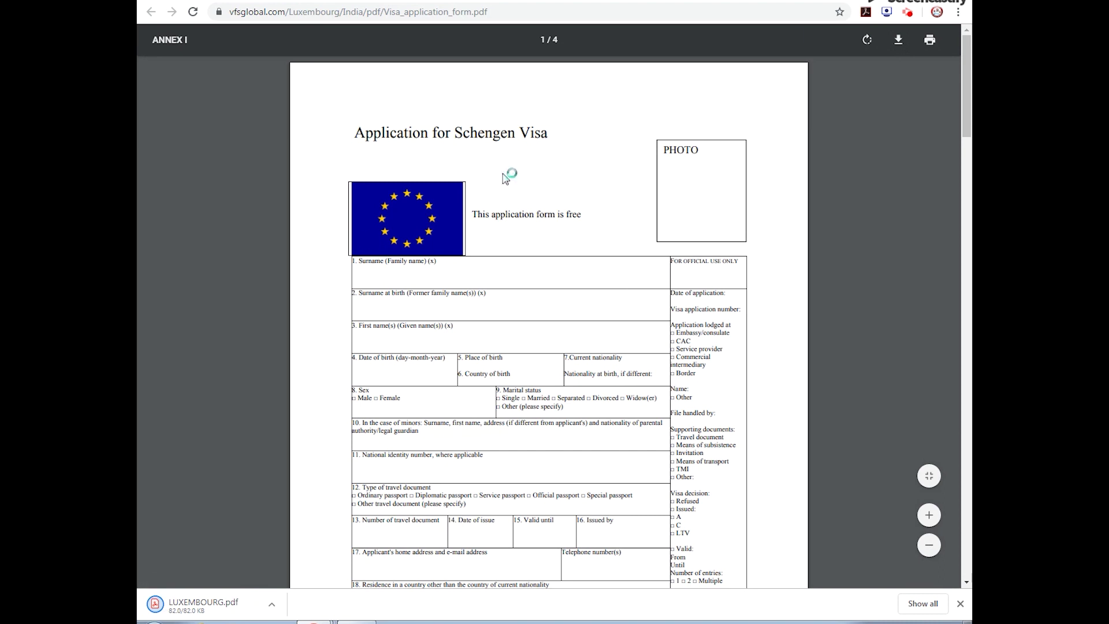
key("super+d")
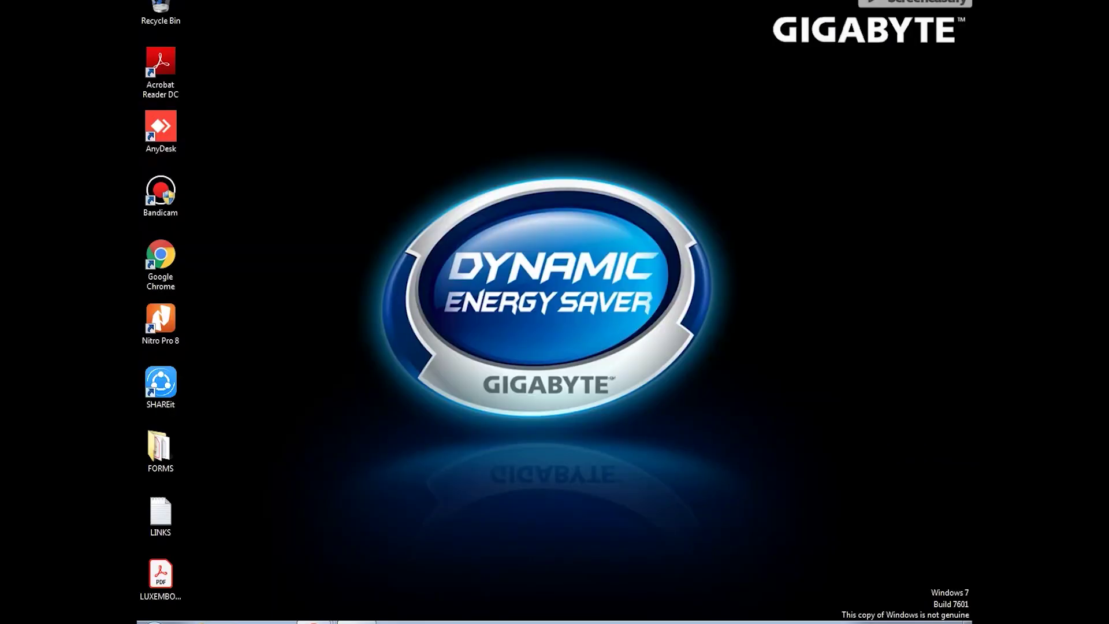
Step: Open LUXEMBOURG.pdf in Acrobat Reader and start Fill & Sign to fill it yourself
double_click(176, 585)
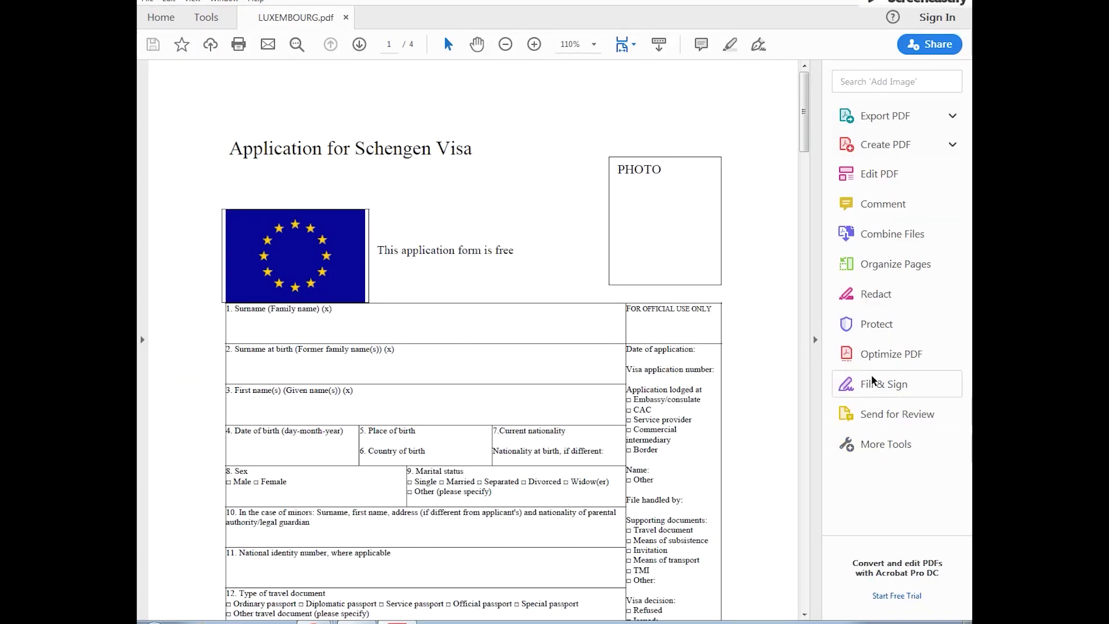
left_click(875, 384)
left_click(438, 438)
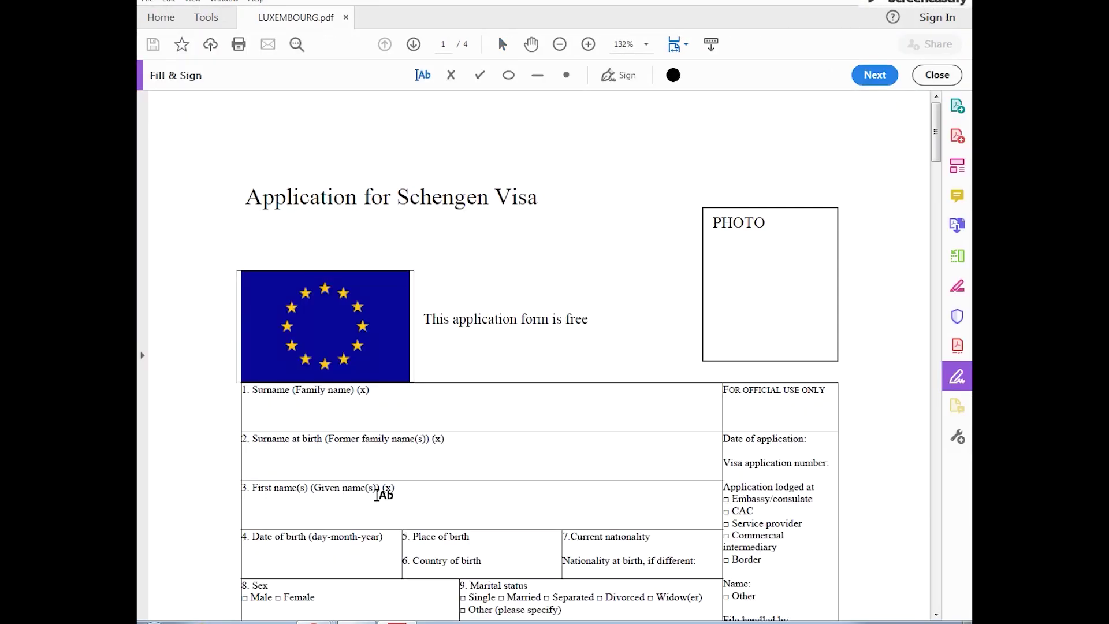
scroll(184, 432, "down", 3)
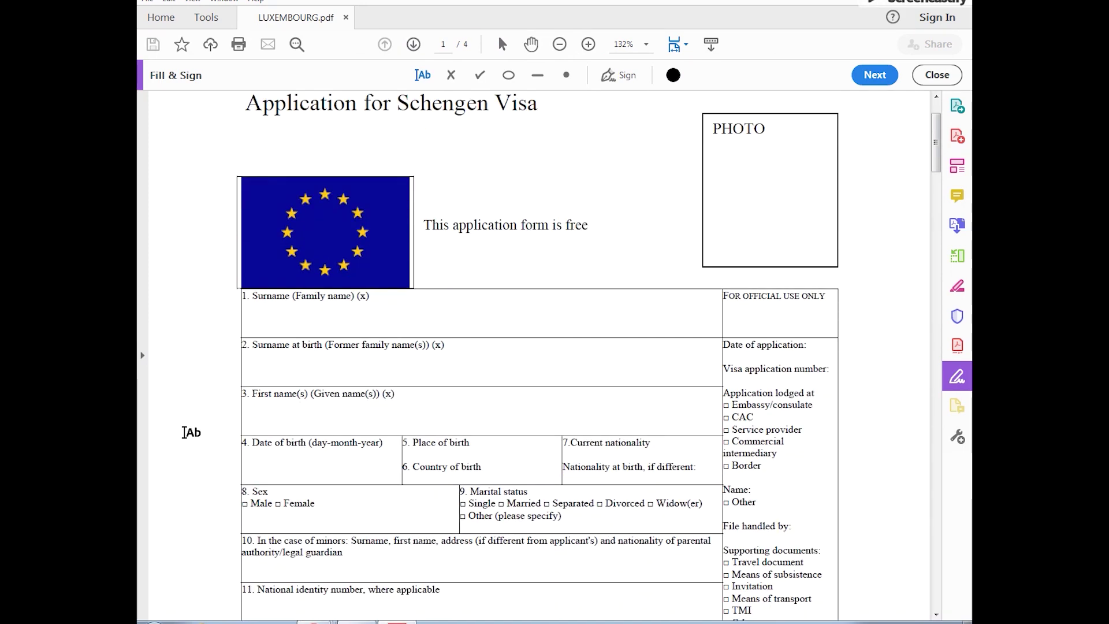
scroll(184, 432, "down", 2)
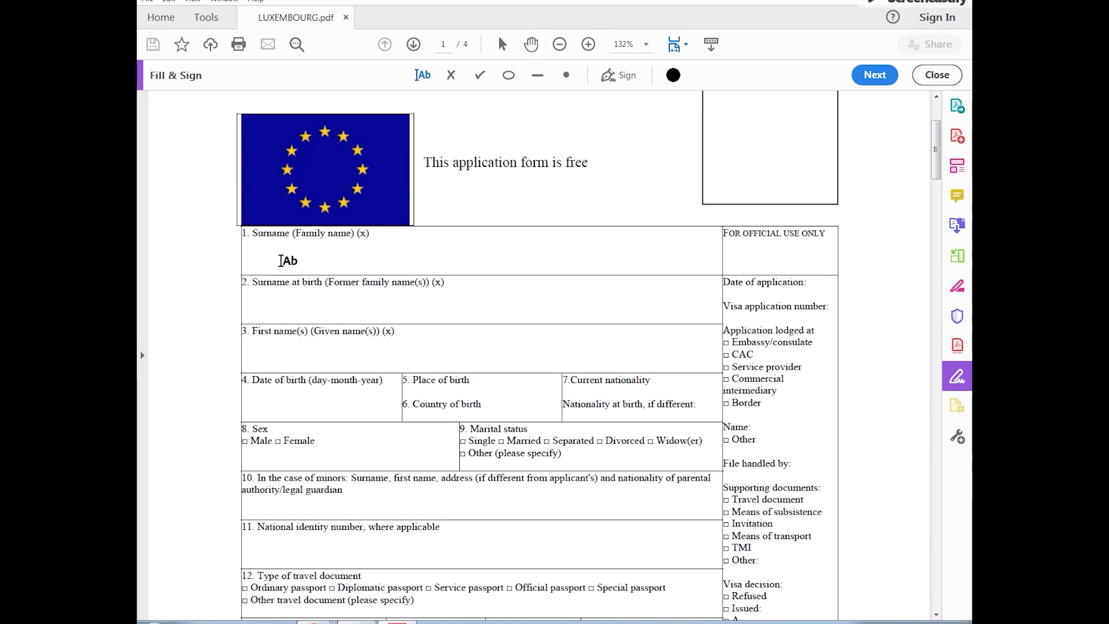
Step: Enter the applicant's surname, surname at birth and first name in fields 1–3
left_click(257, 260)
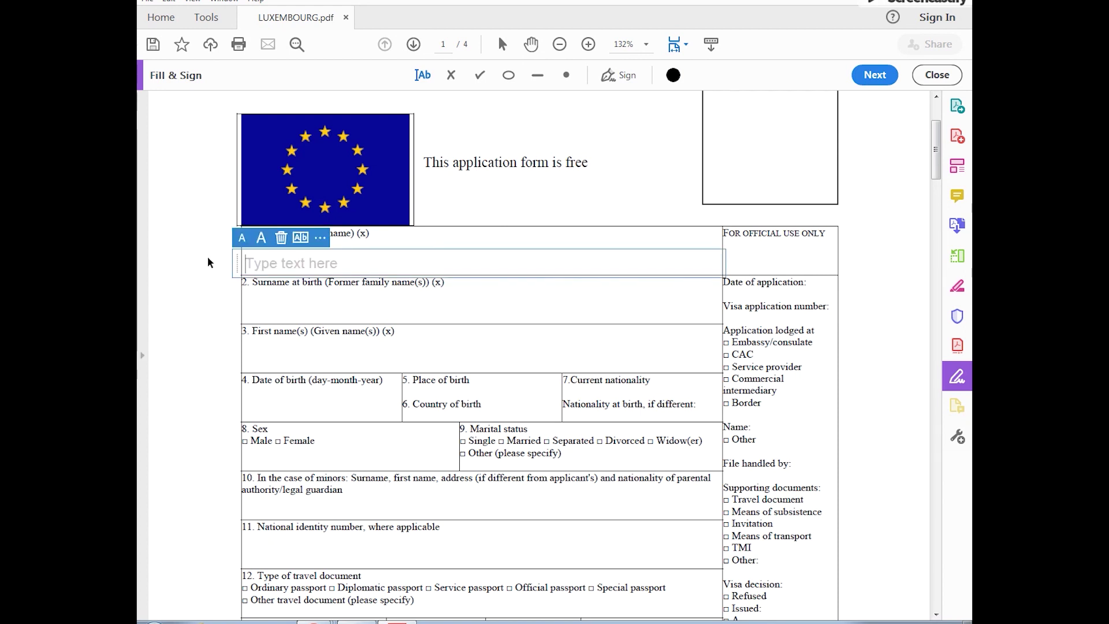
left_click(267, 310)
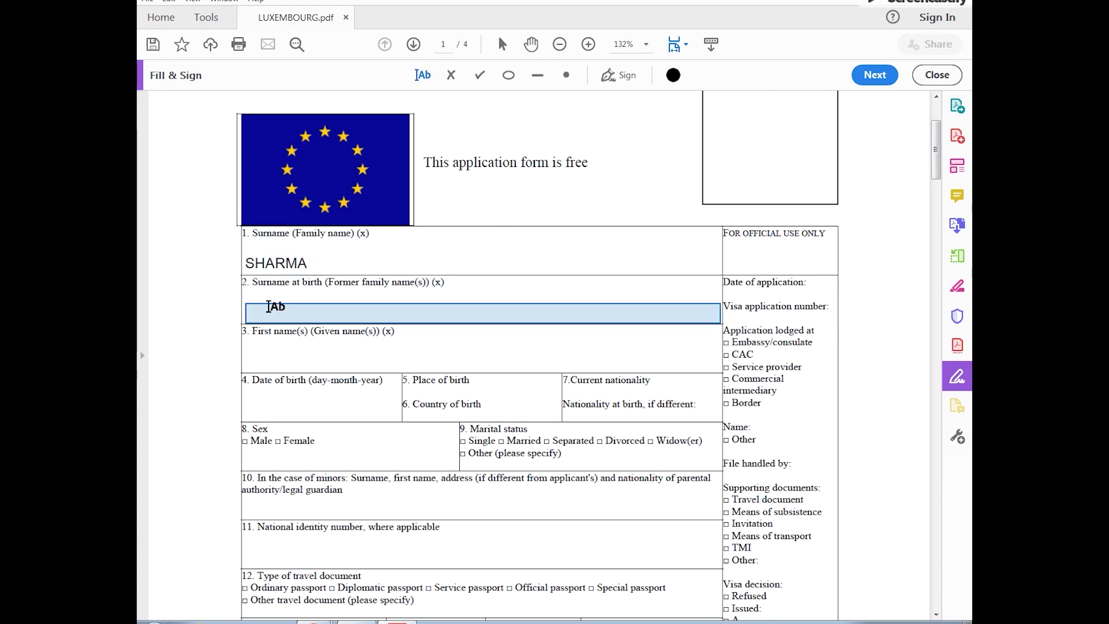
left_click(267, 311)
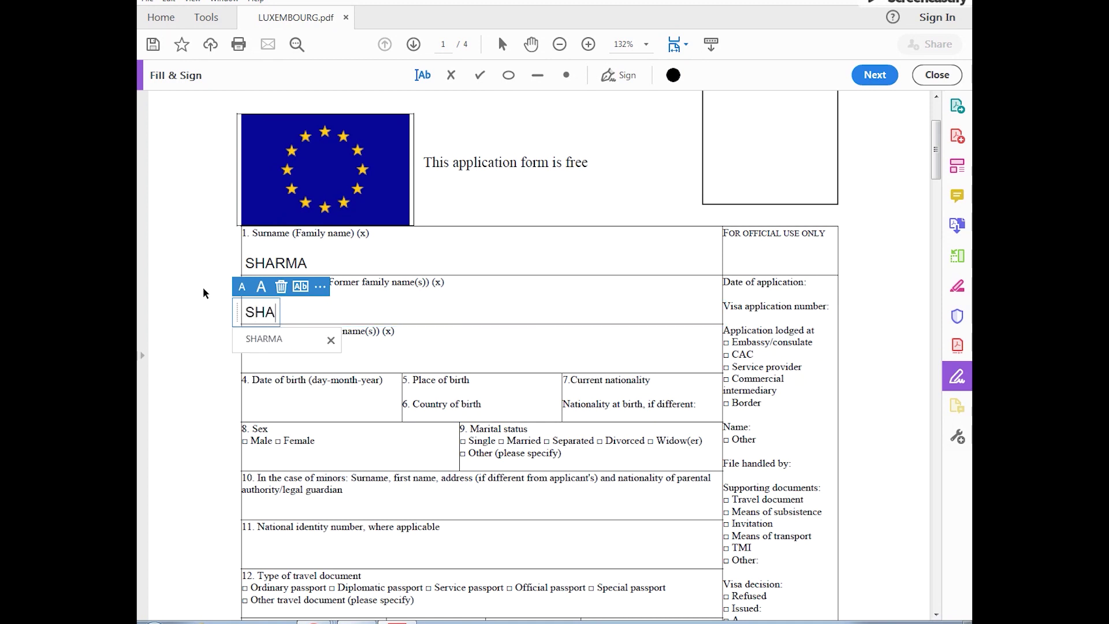
left_click(259, 346)
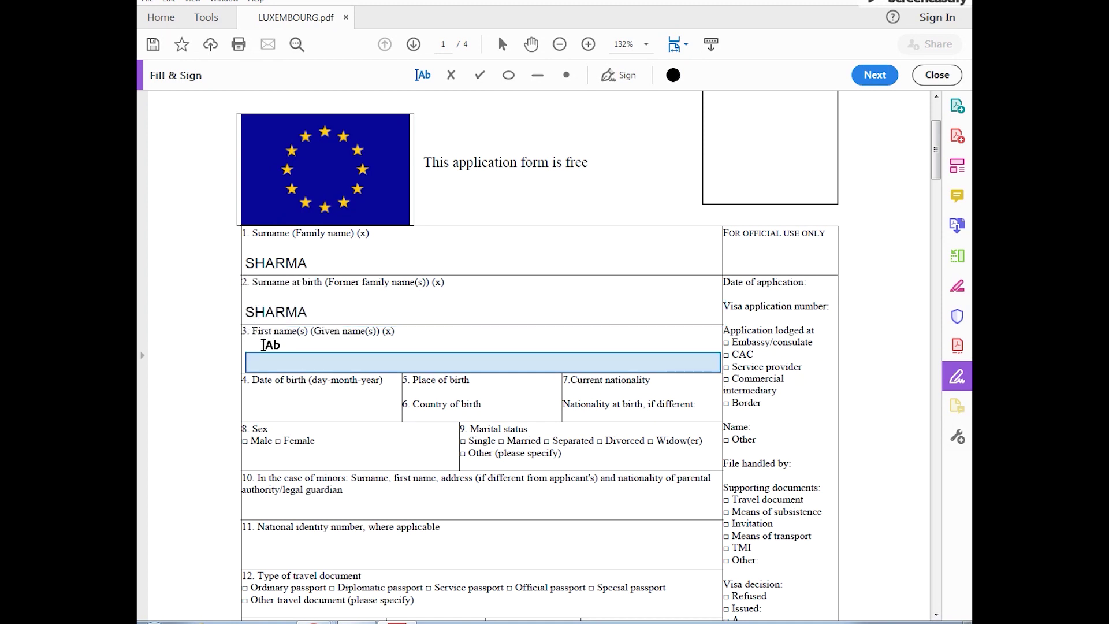
left_click(260, 354)
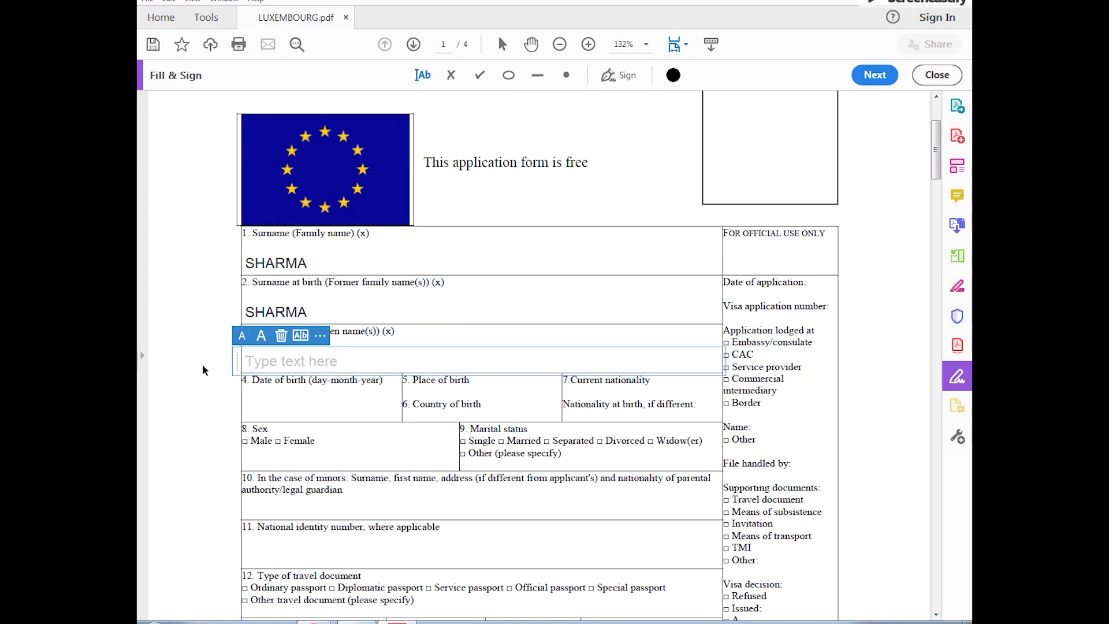
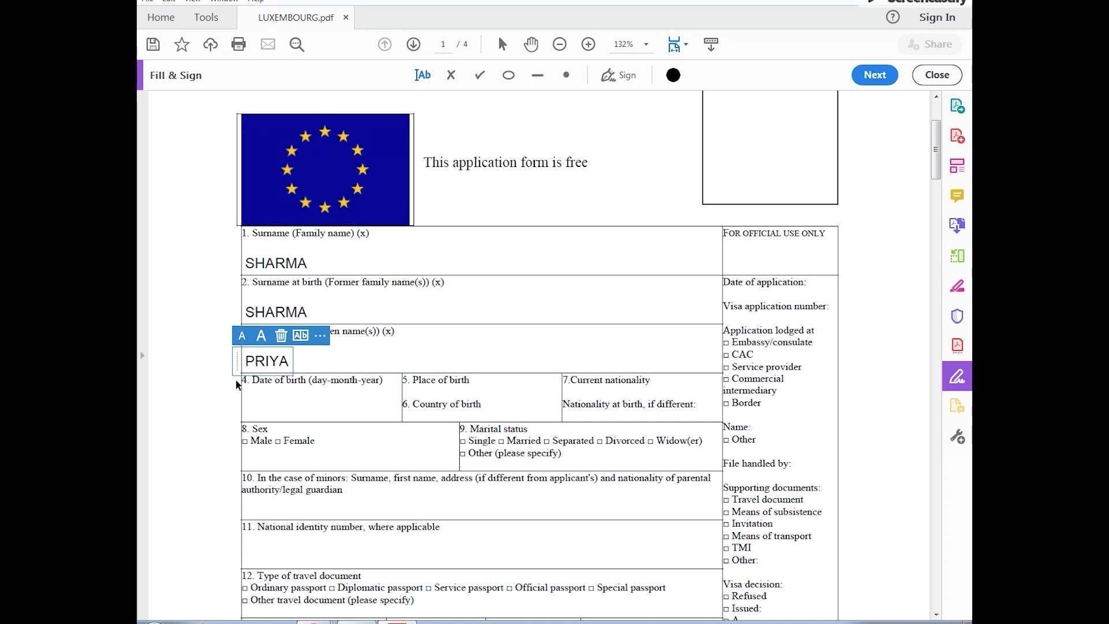
left_click(259, 406)
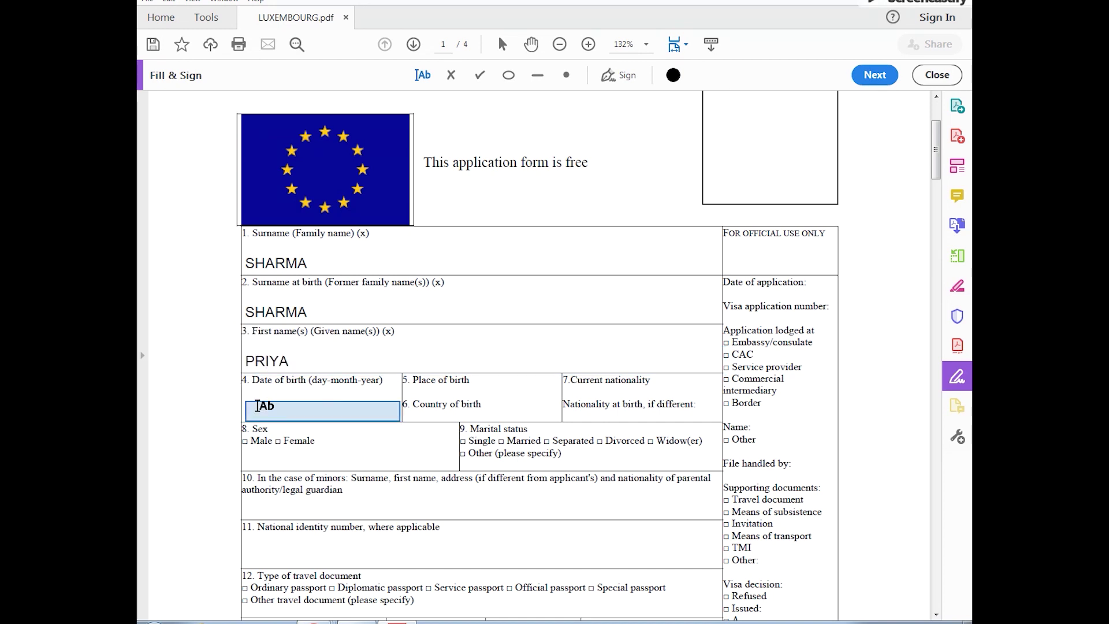
left_click(258, 406)
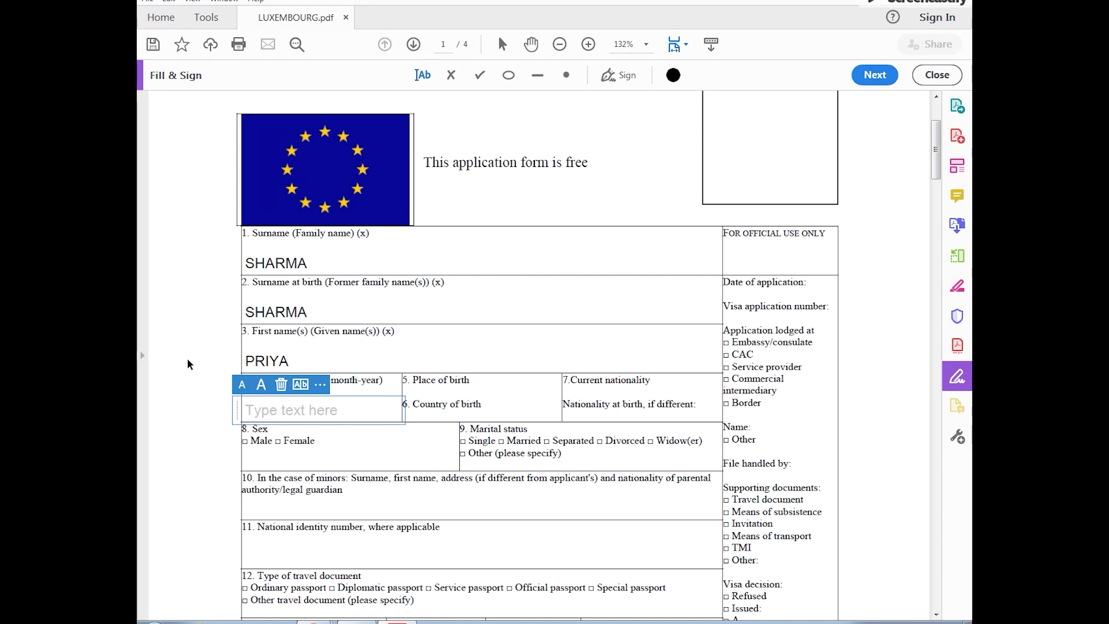
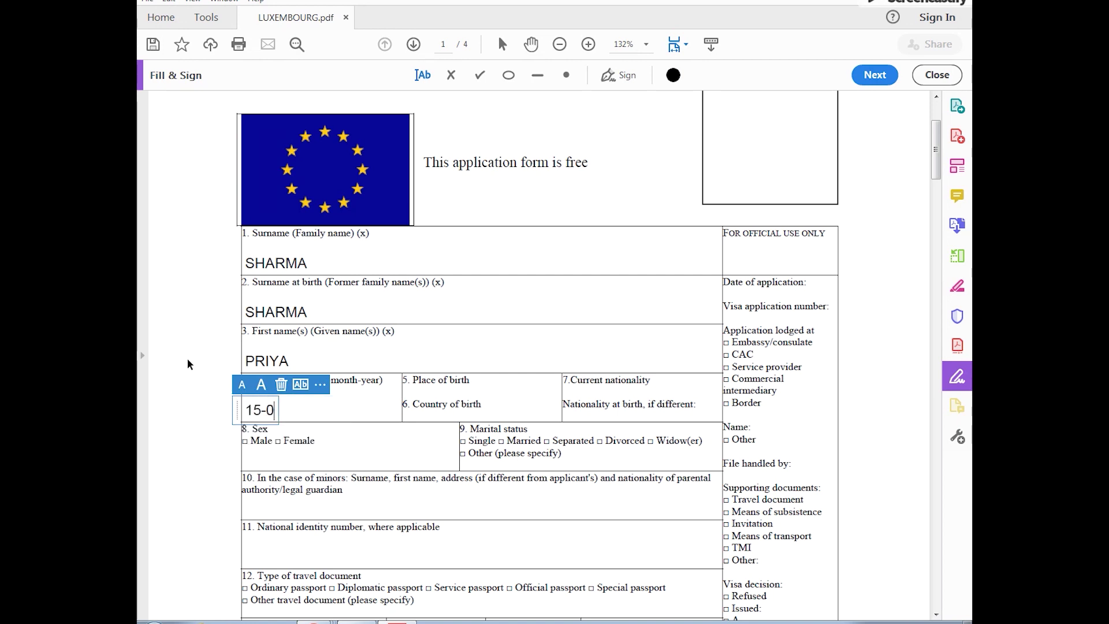
left_click(417, 390)
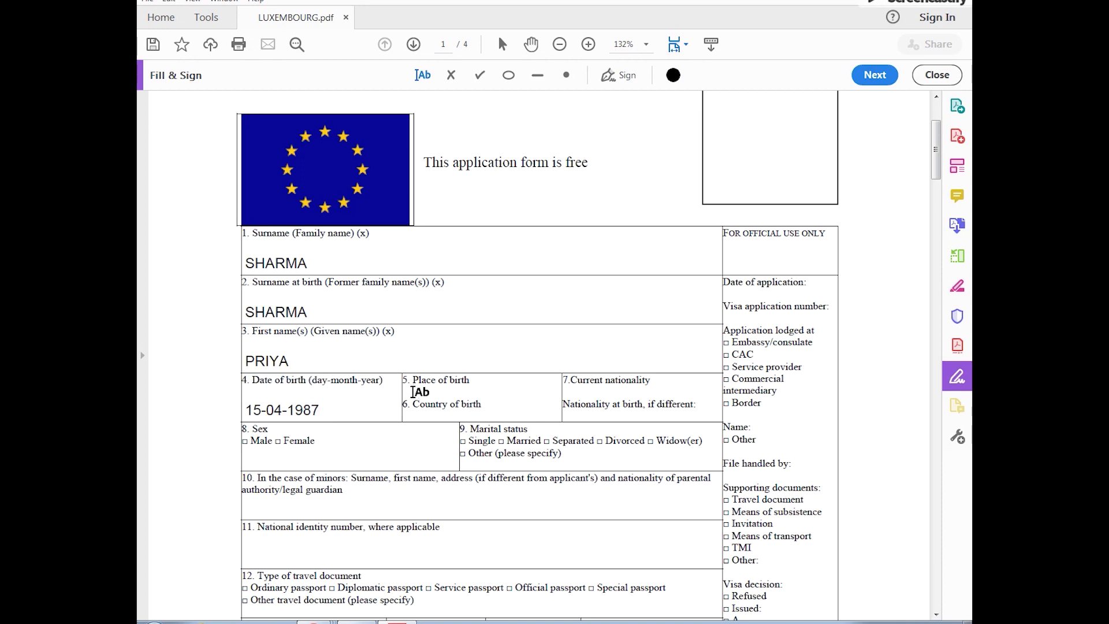
left_click(417, 390)
type("DELHI, DELHI")
left_click(417, 416)
type("INDIA")
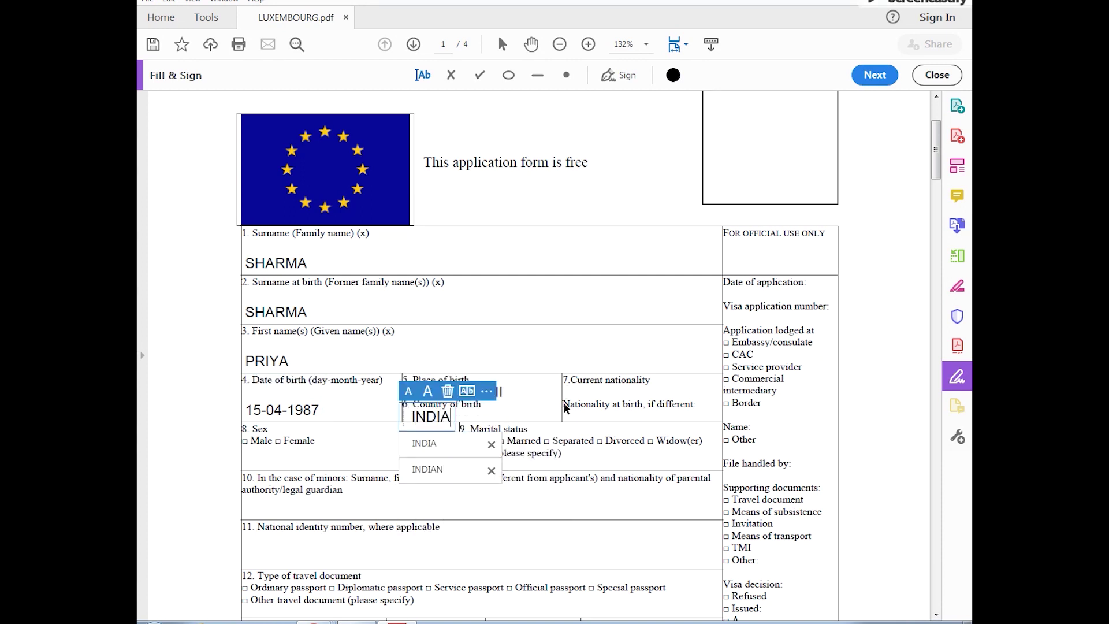
left_click(580, 393)
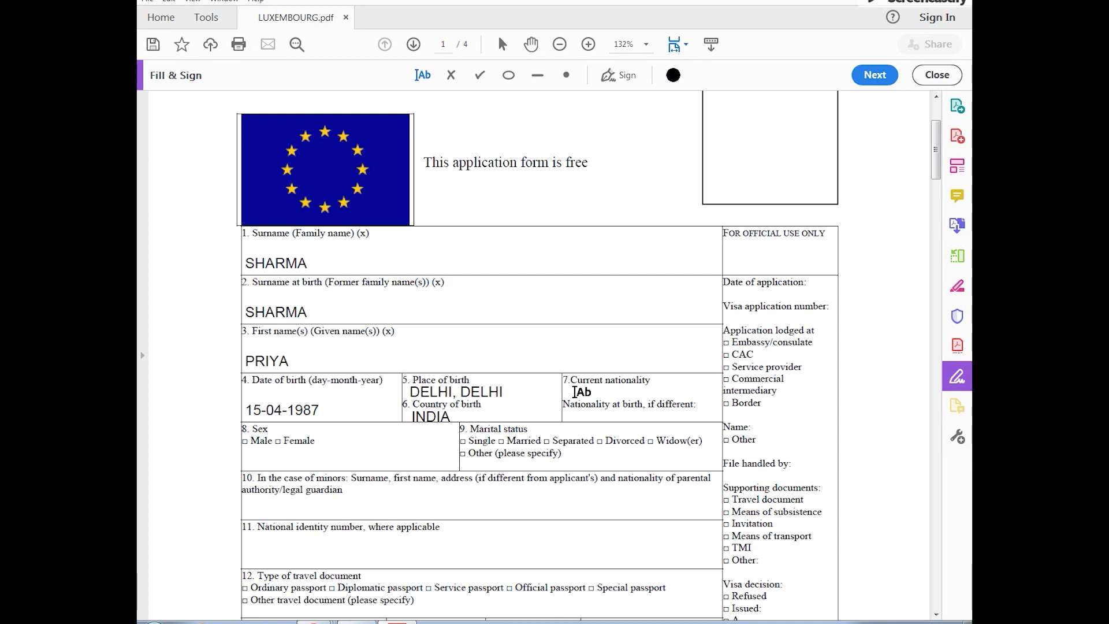
Step: Enter current nationality INDIA and NA for nationality at birth
left_click(575, 392)
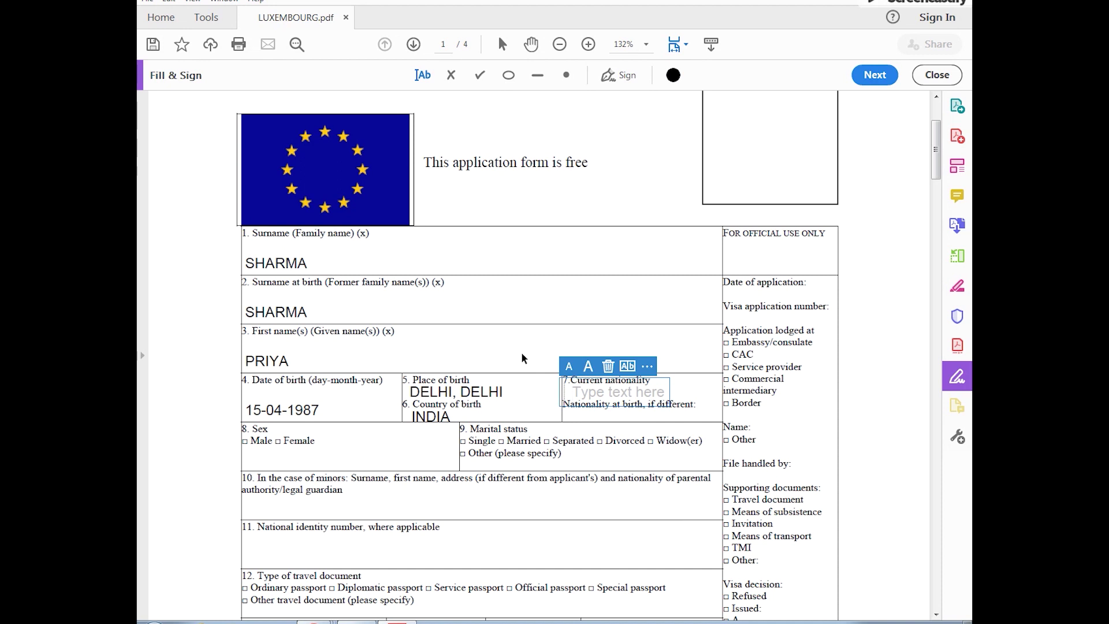
type("INDIA")
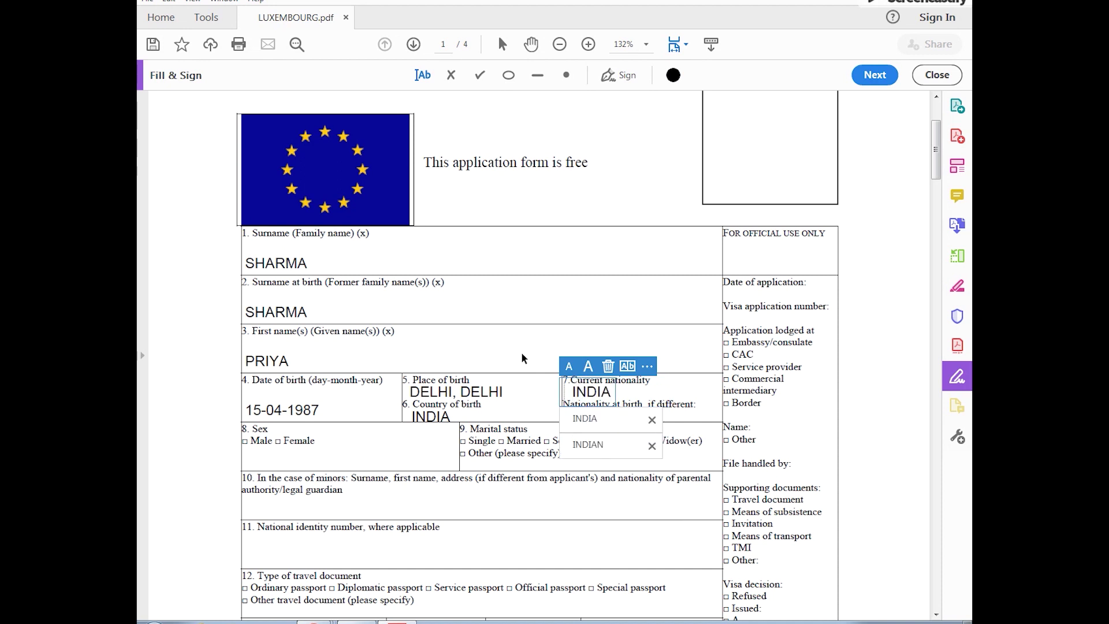
key("Escape")
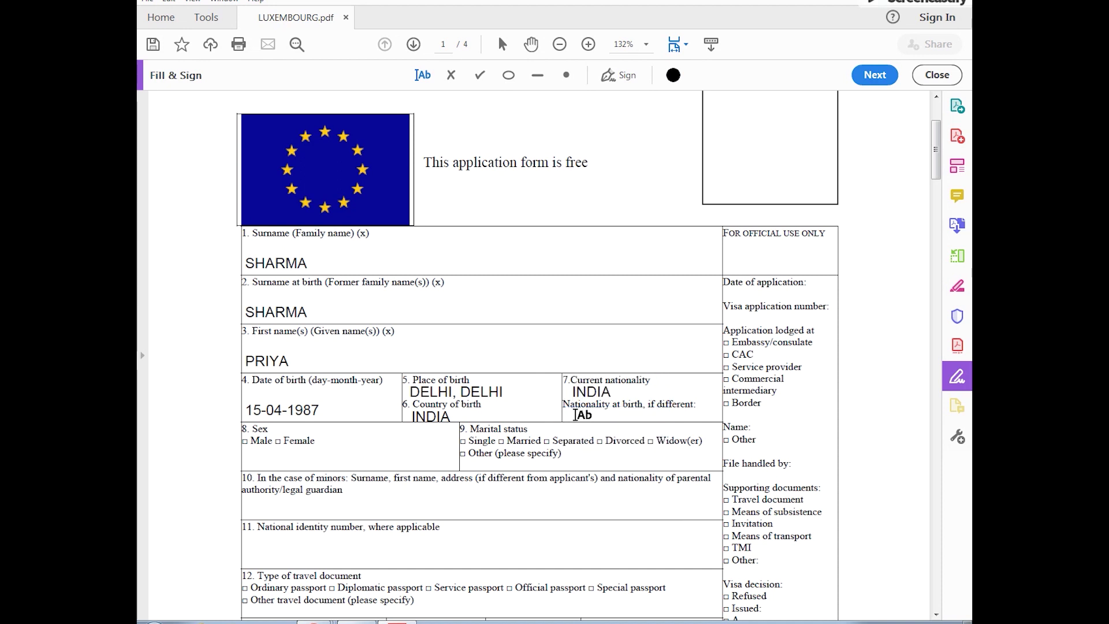
left_click(574, 414)
type("NA")
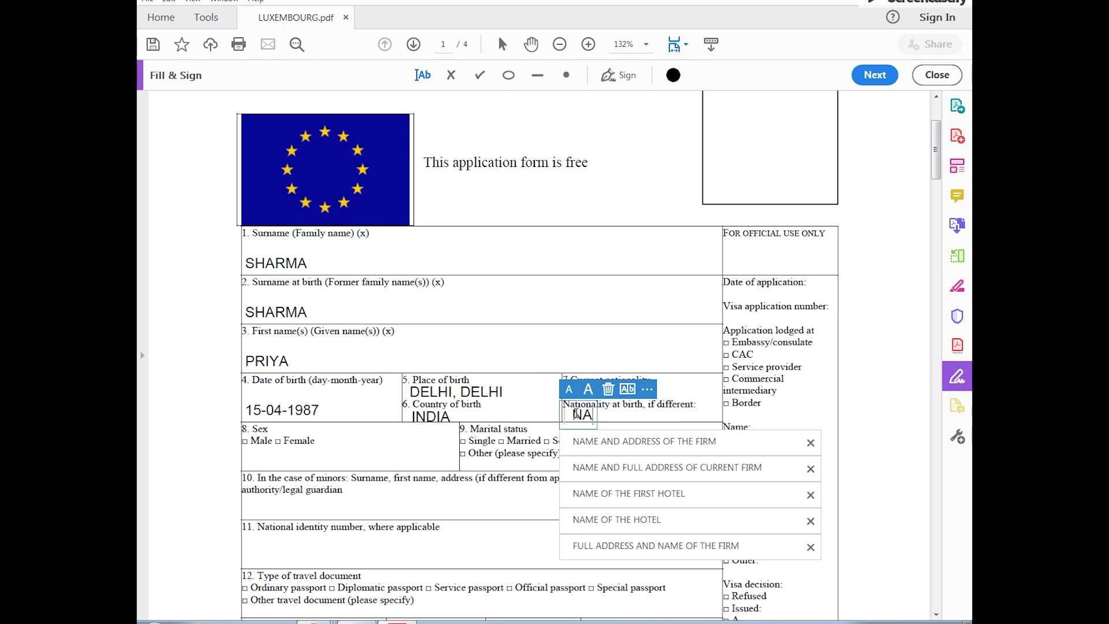
key("Escape")
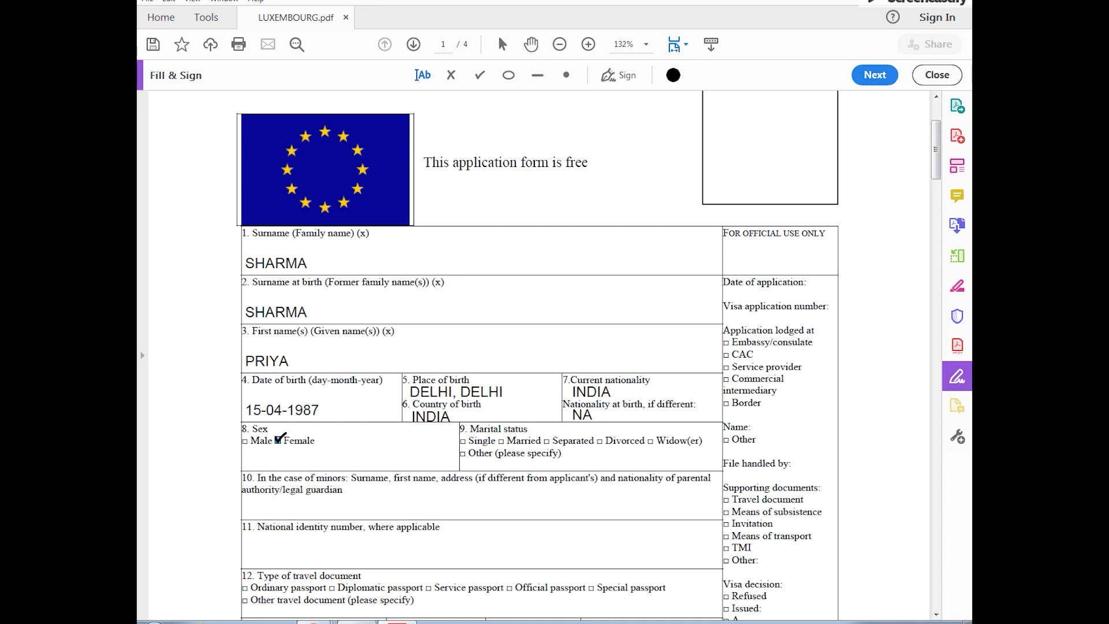
Step: Tick Female, Single and Ordinary passport, and place a text box for the document number
left_click(278, 441)
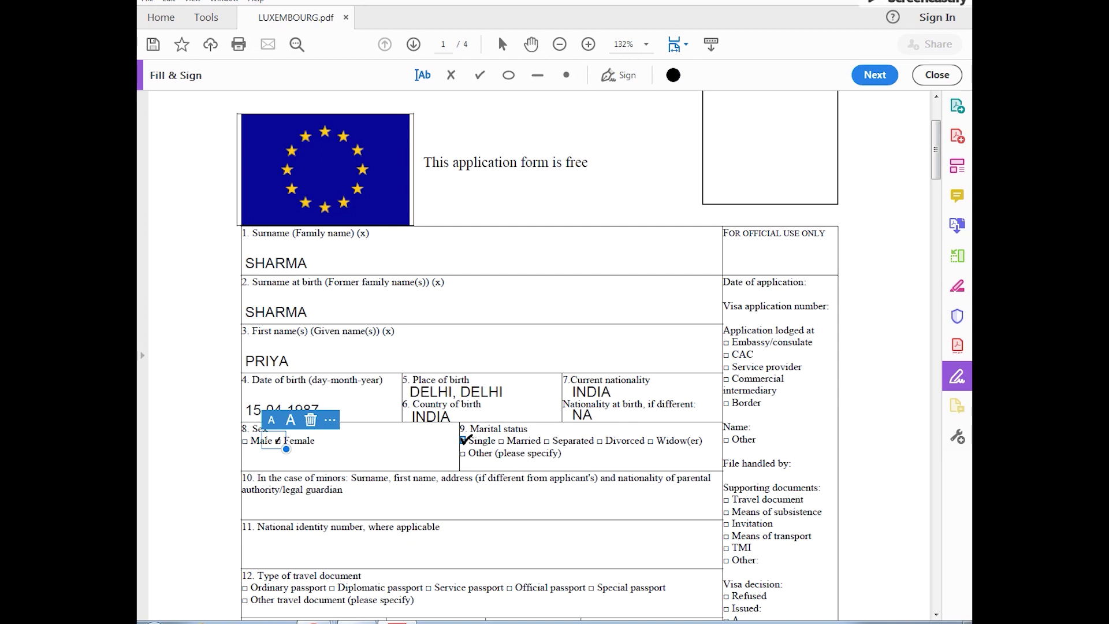
left_click(466, 440)
scroll(259, 527, "down", 2)
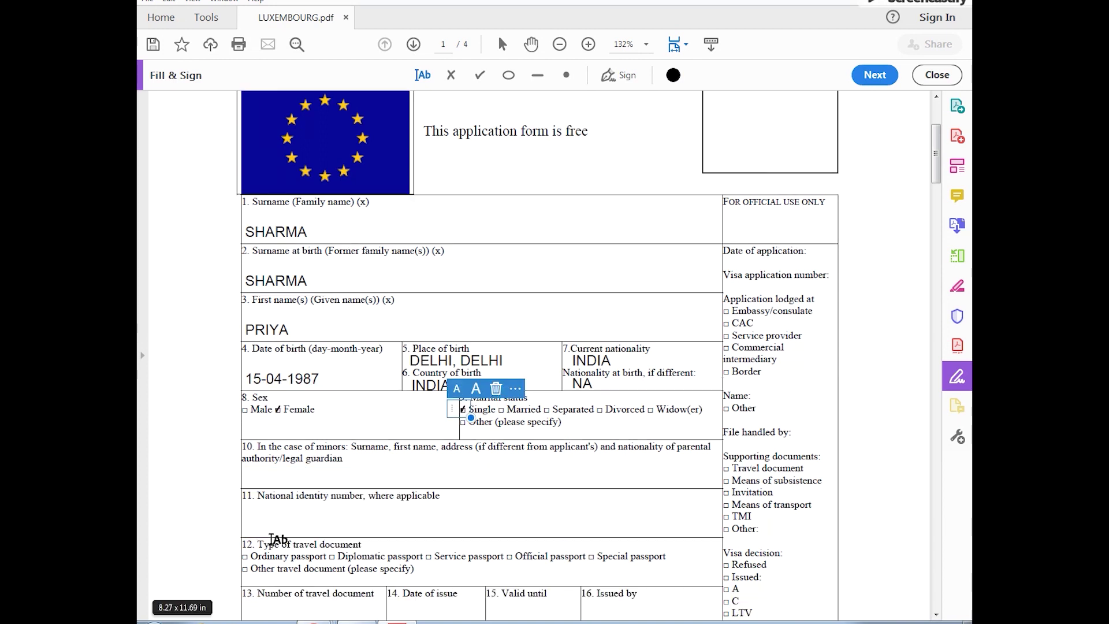
left_click(247, 524)
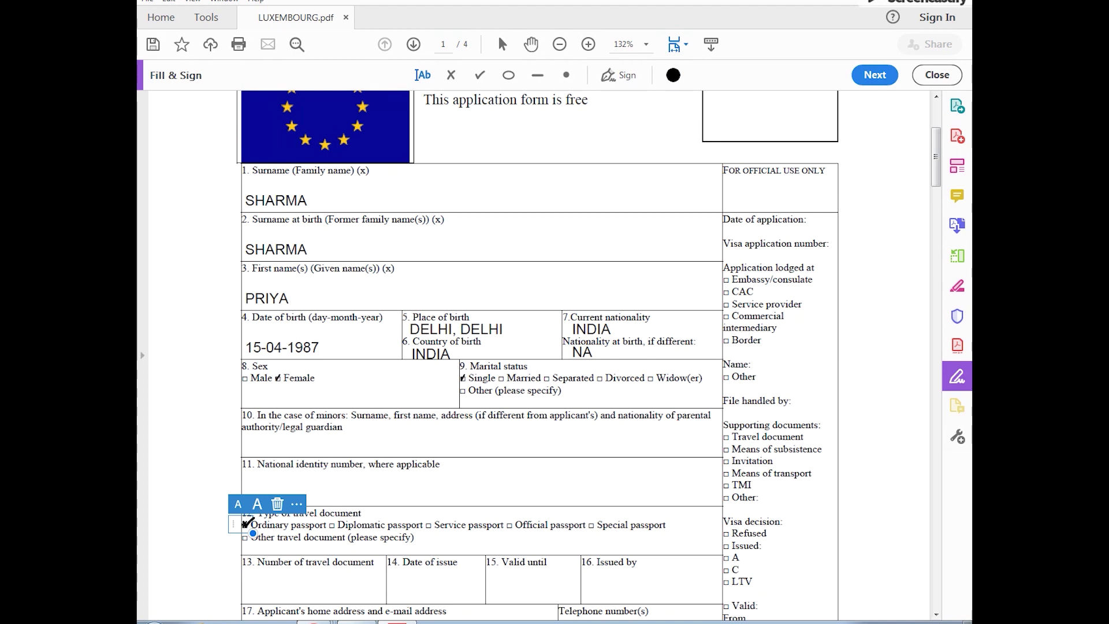
scroll(234, 529, "down", 2)
left_click(242, 528)
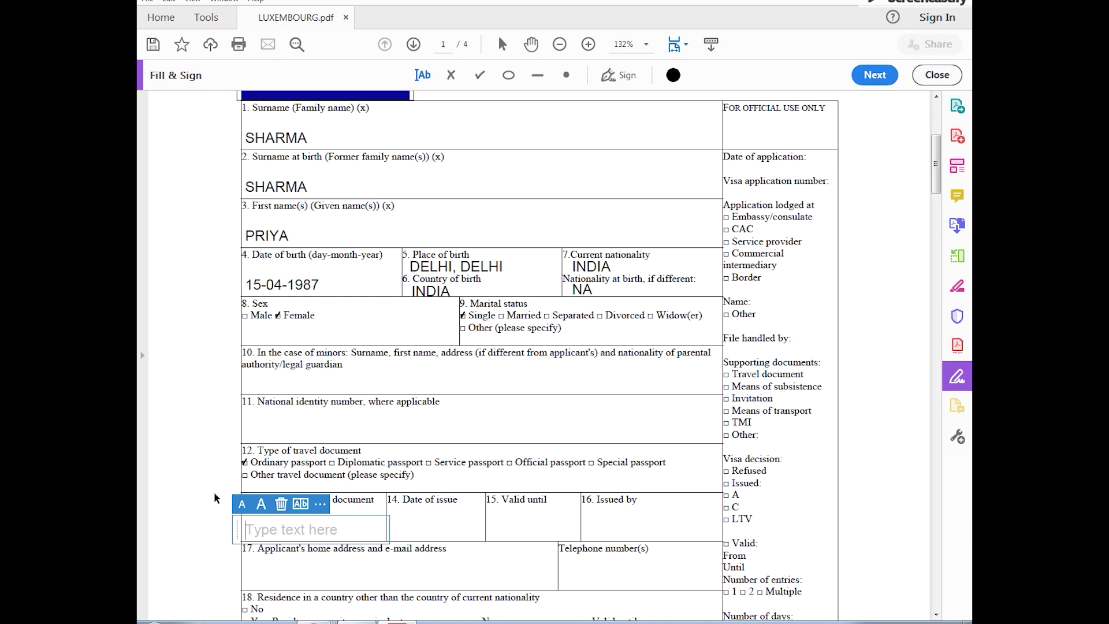
Step: Enter the passport number, issue date 25-11-2017, expiry 24-12-2027 and issuing office RPO DELHI
left_click(389, 528)
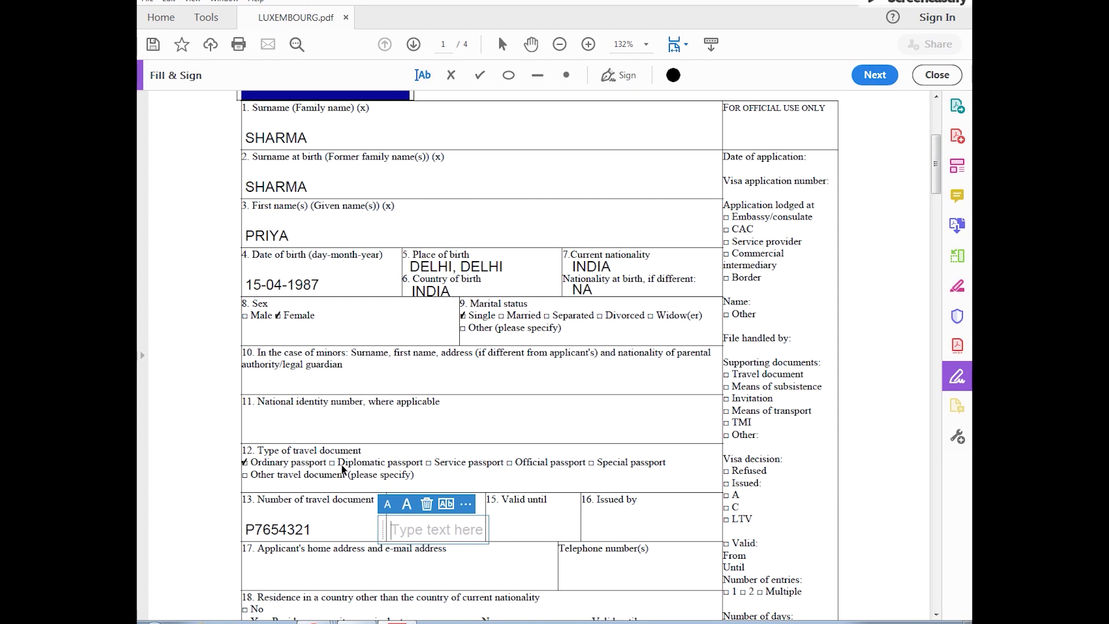
type("25-11-2017")
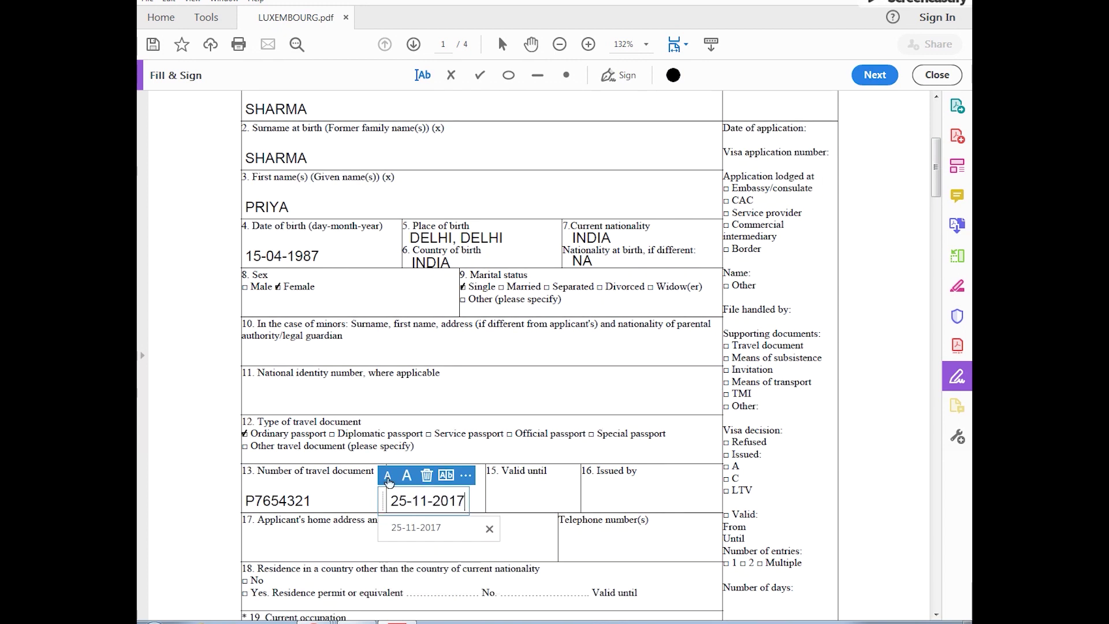
left_click(490, 501)
type("24-12-2027")
left_click(584, 501)
type("RPO DELHI")
Step: Fill 'APPLICANT ADDRESS', the telephone number, residence No, and occupation SELF EMPLOYED / EMPLOYED
left_click(254, 532)
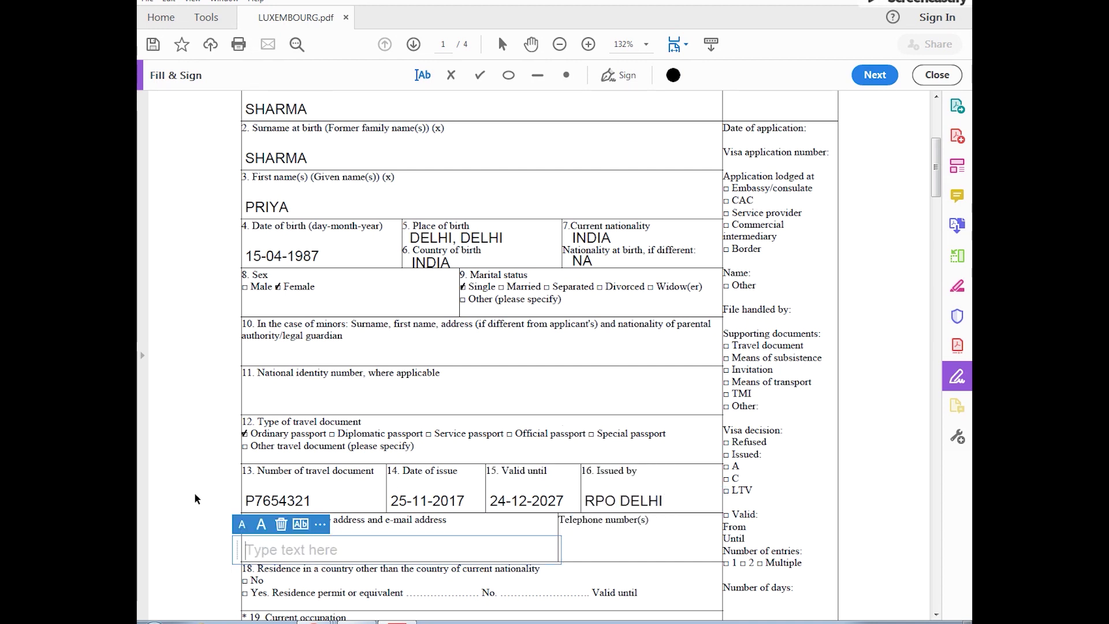
type("APPLICANT ADDRESS")
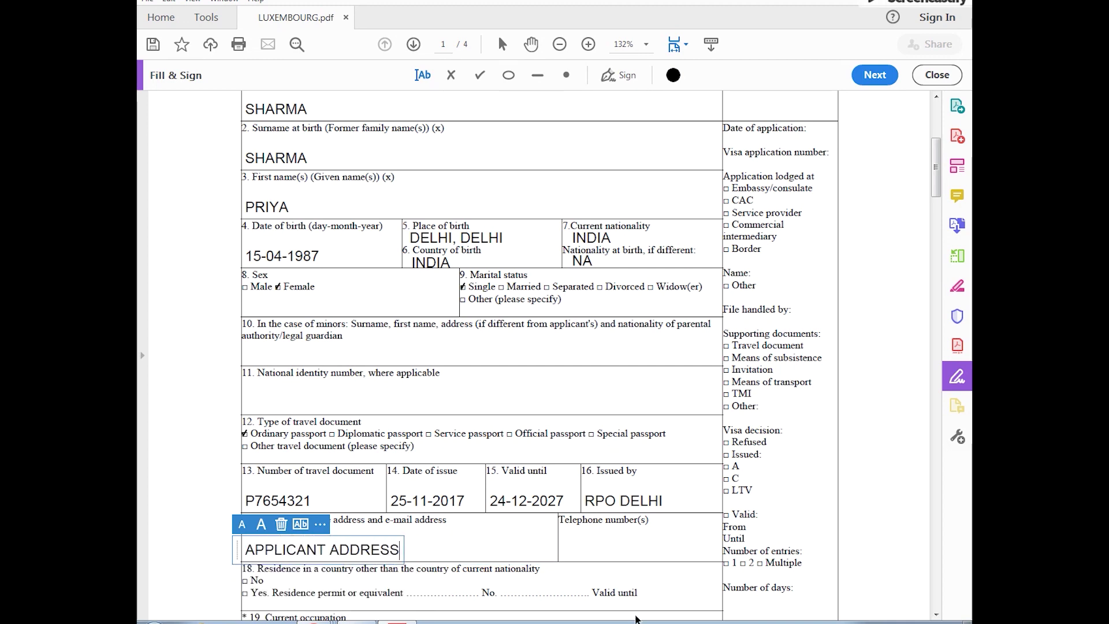
left_click(560, 550)
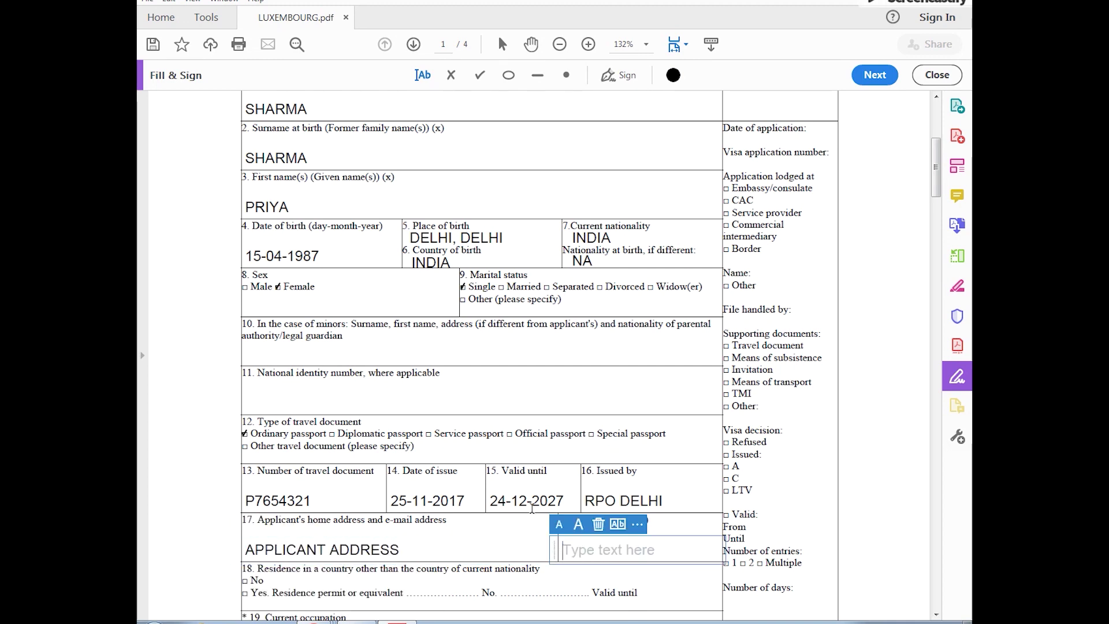
scroll(532, 512, "down", 2)
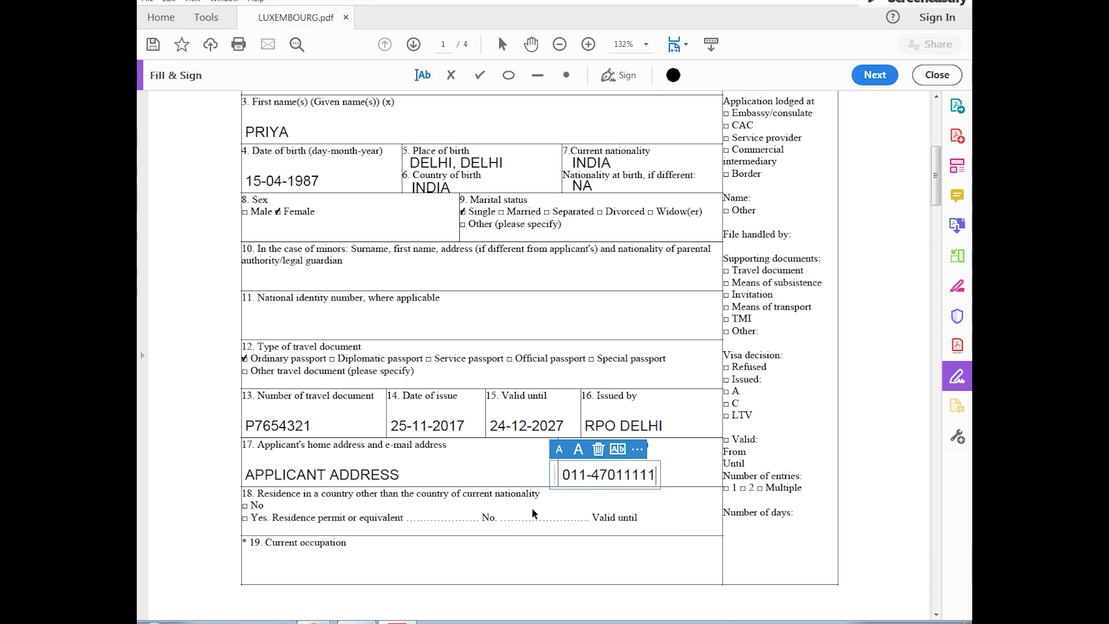
scroll(533, 513, "down", 2)
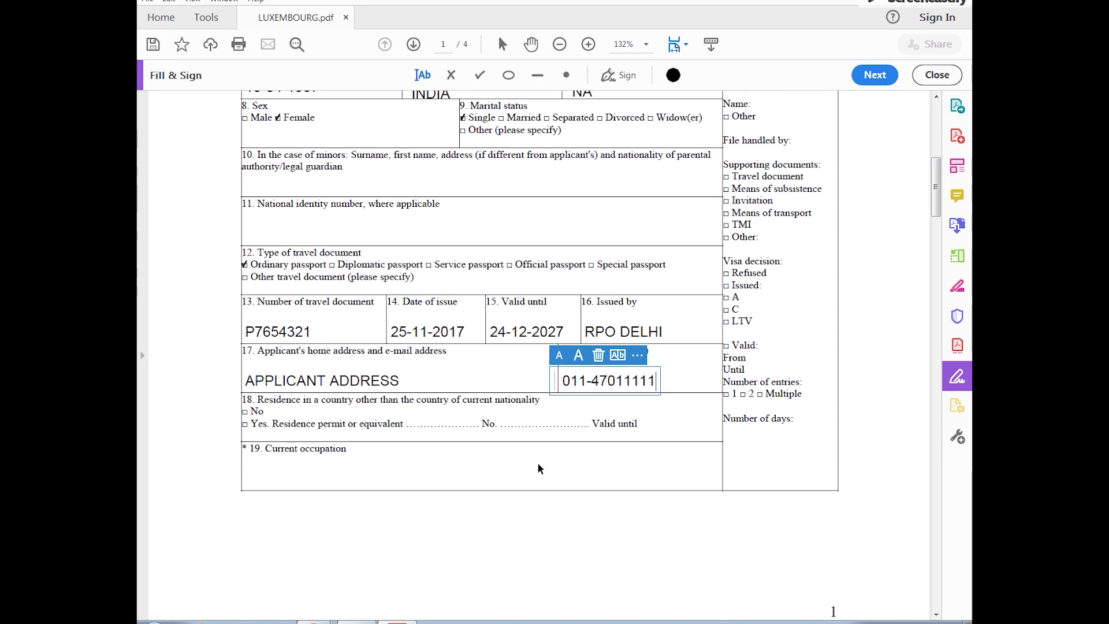
left_click(247, 413)
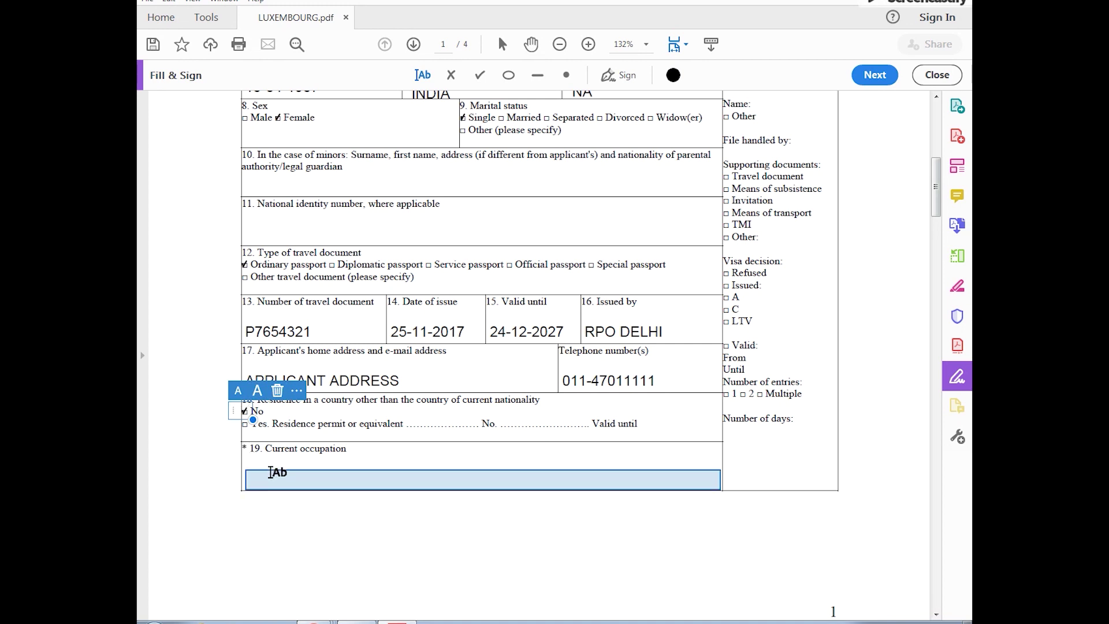
left_click(269, 471)
type("SELF")
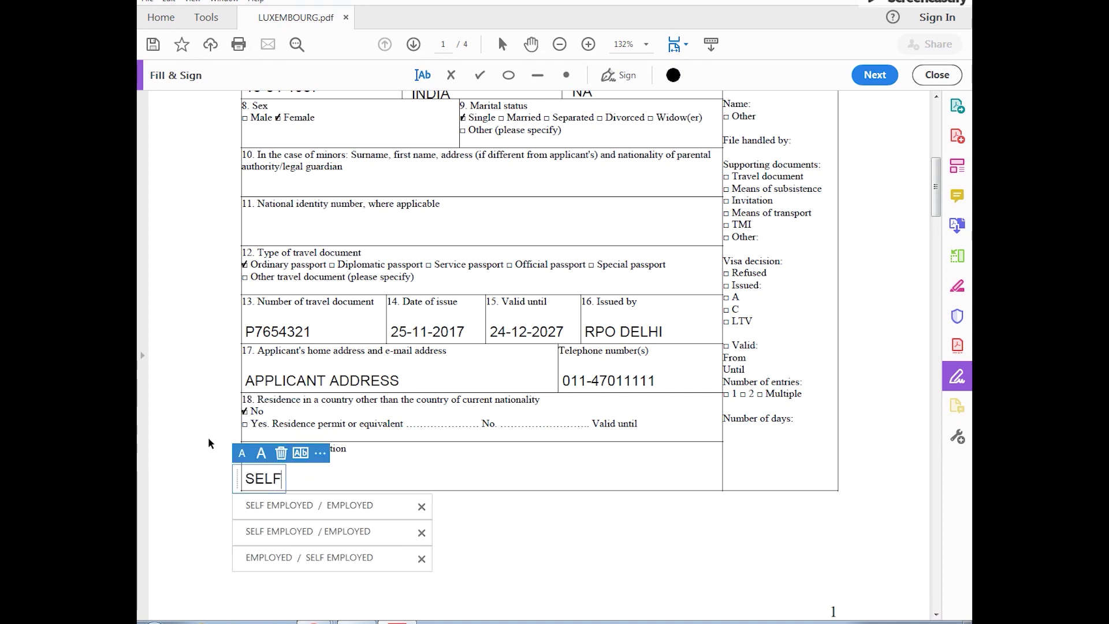
type(" EMPLOYED  /  EMPLOYED")
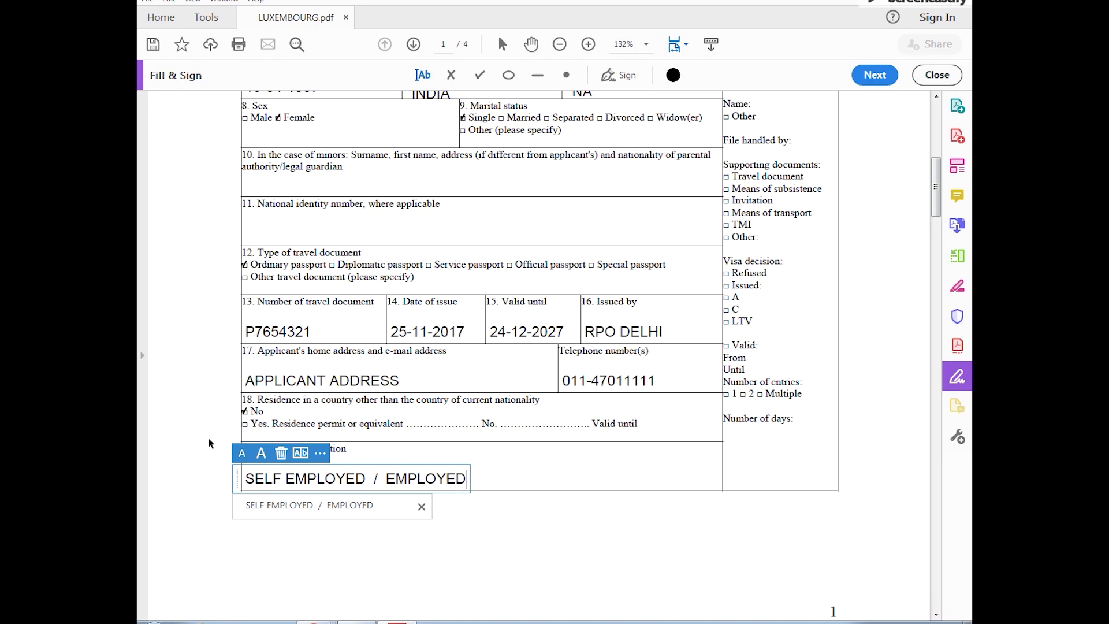
scroll(261, 457, "down", 2)
Step: Enter 'NAME AND ADDRESS OF THE FIRM', tick Tourism, and set destination and first entry to LUXEMBOURG
scroll(263, 457, "down", 5)
left_click(249, 414)
type("NAME")
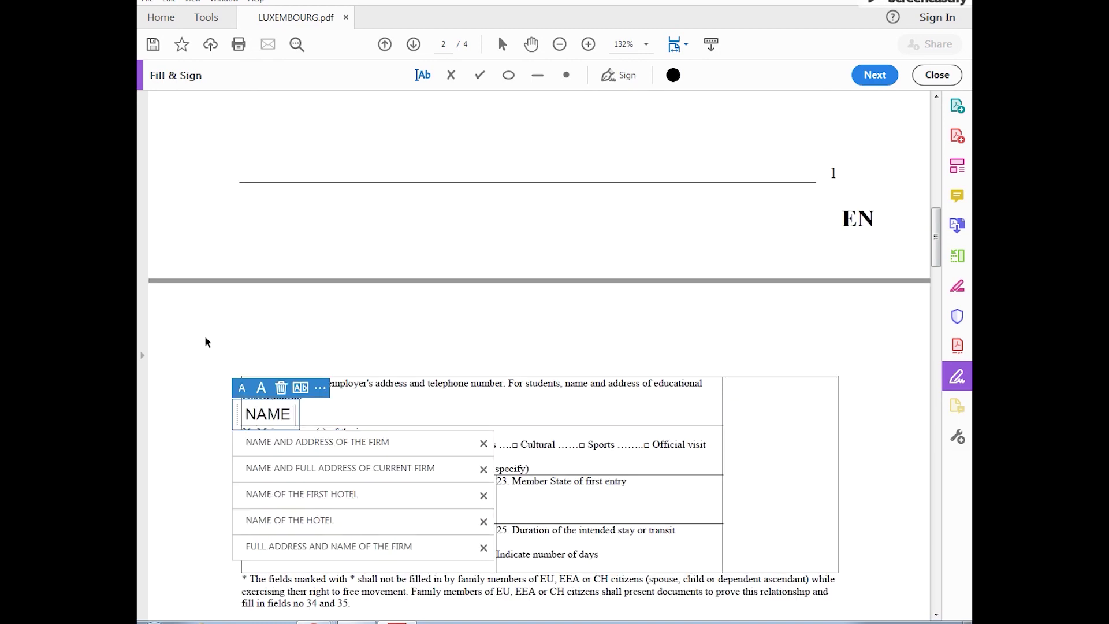
type(" AND ADDRE")
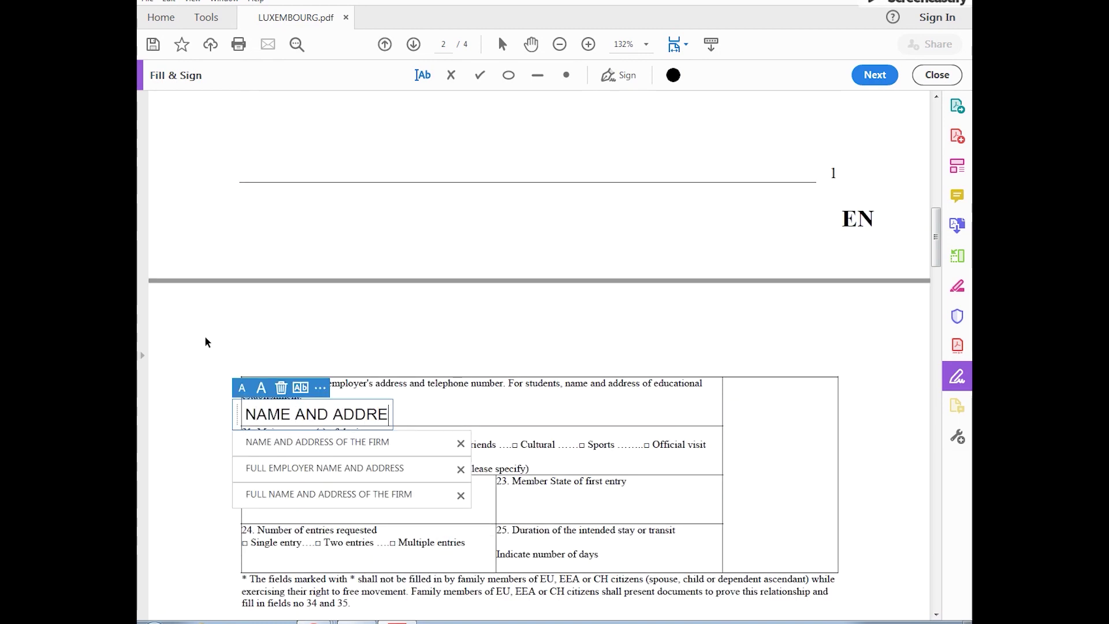
type("SS OF THE ")
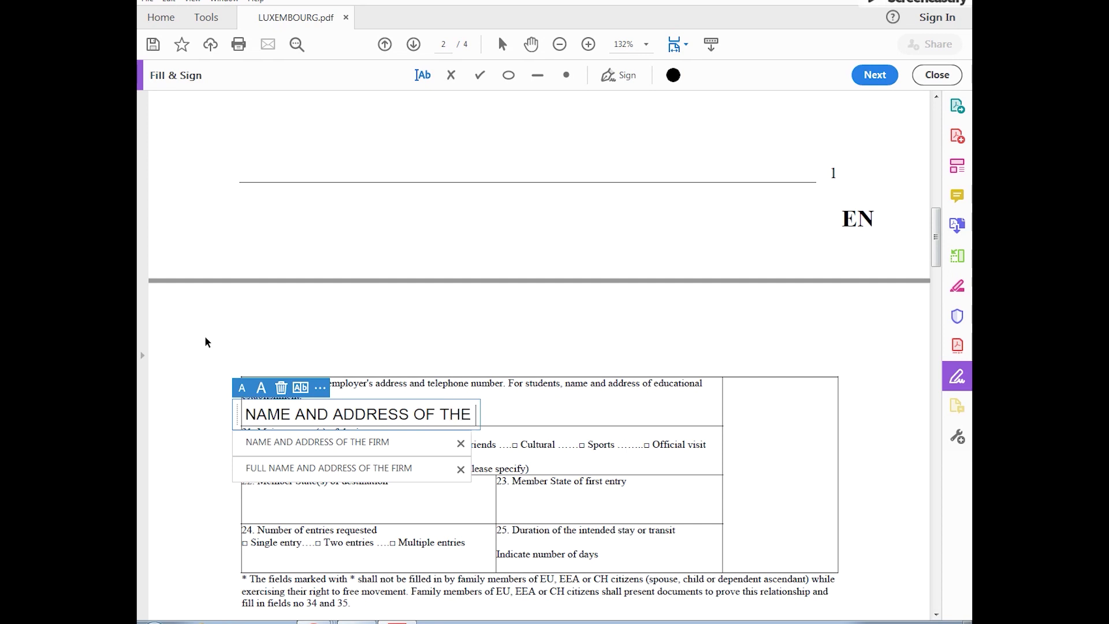
type("FIRM")
left_click(203, 338)
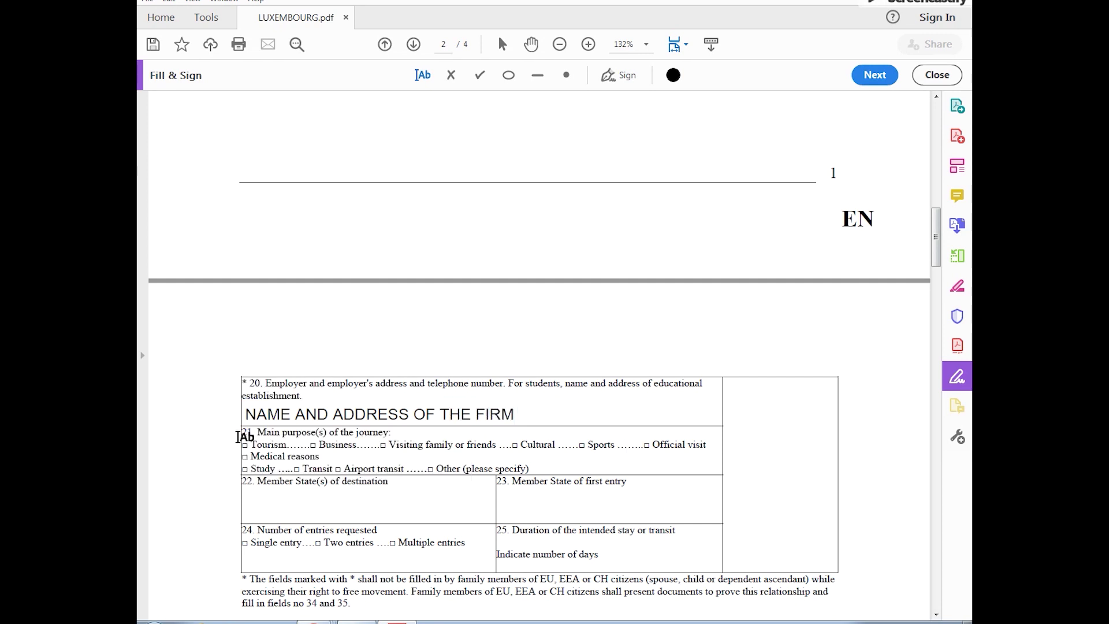
left_click(245, 444)
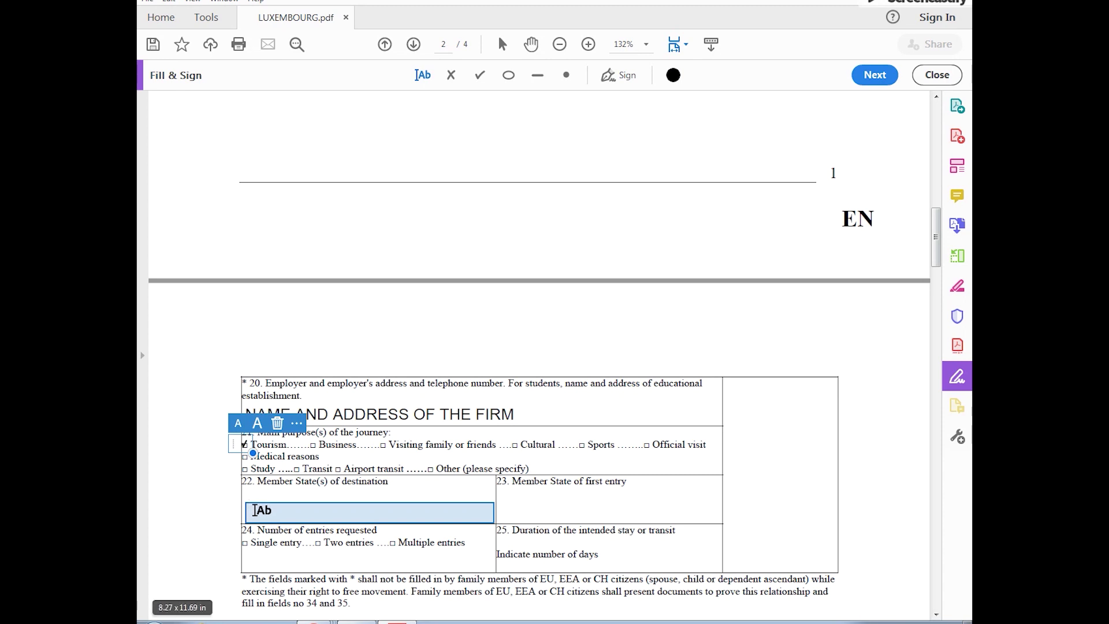
left_click(255, 510)
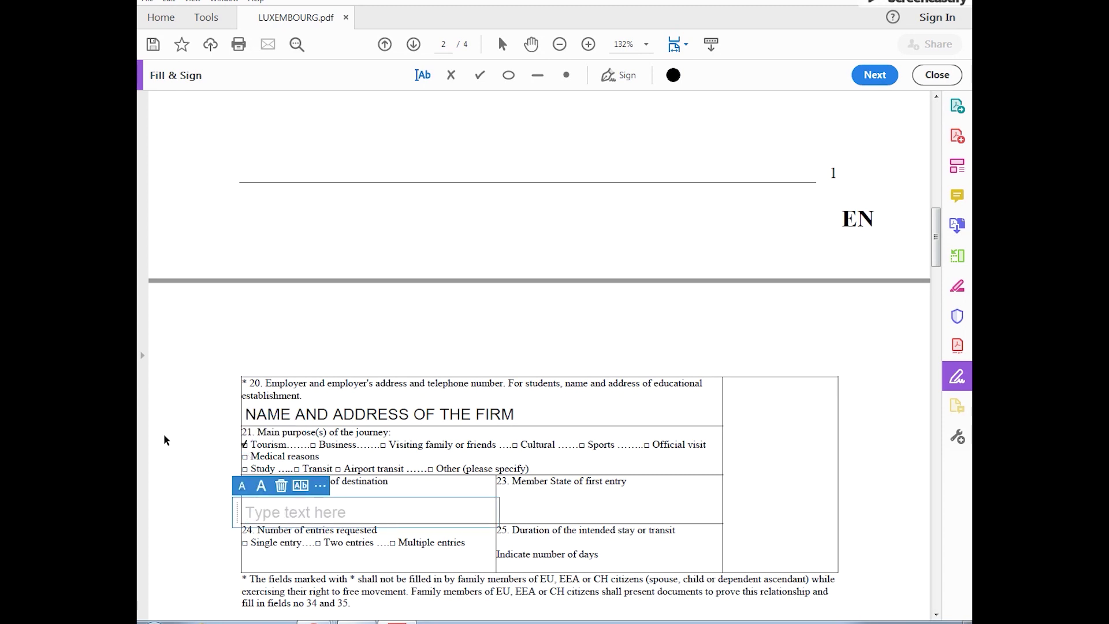
type("LUXEMBOURG")
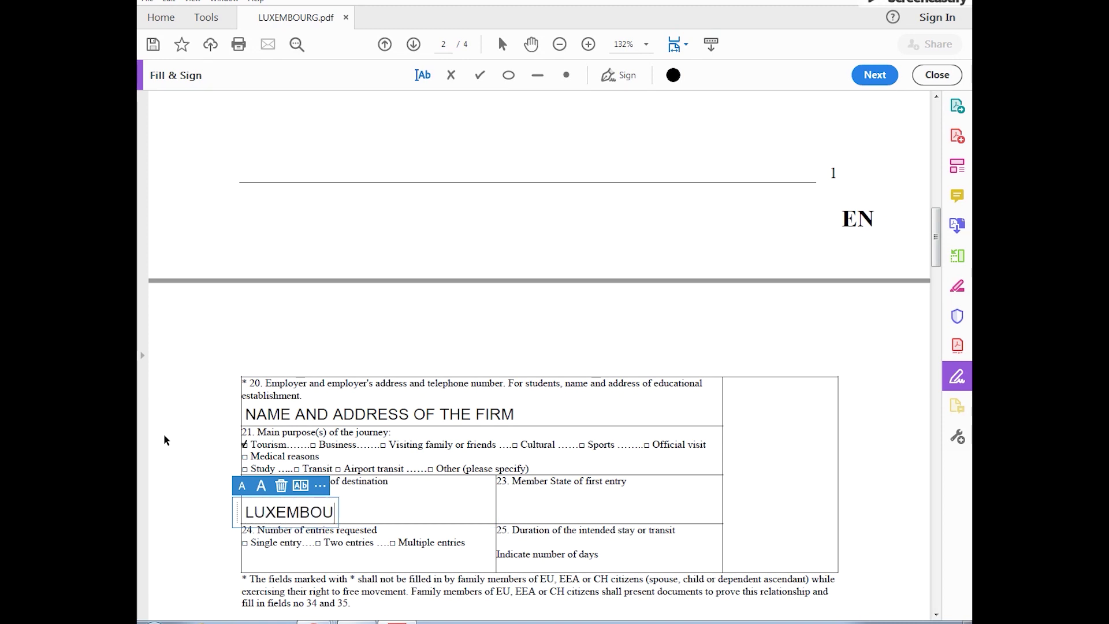
left_click(524, 510)
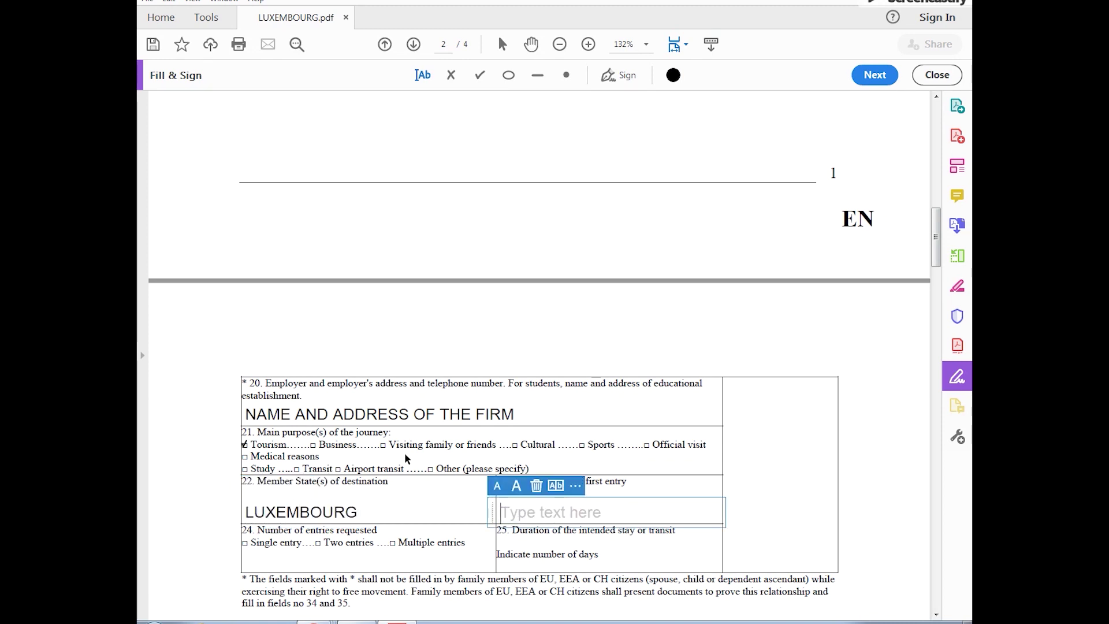
type("LUX")
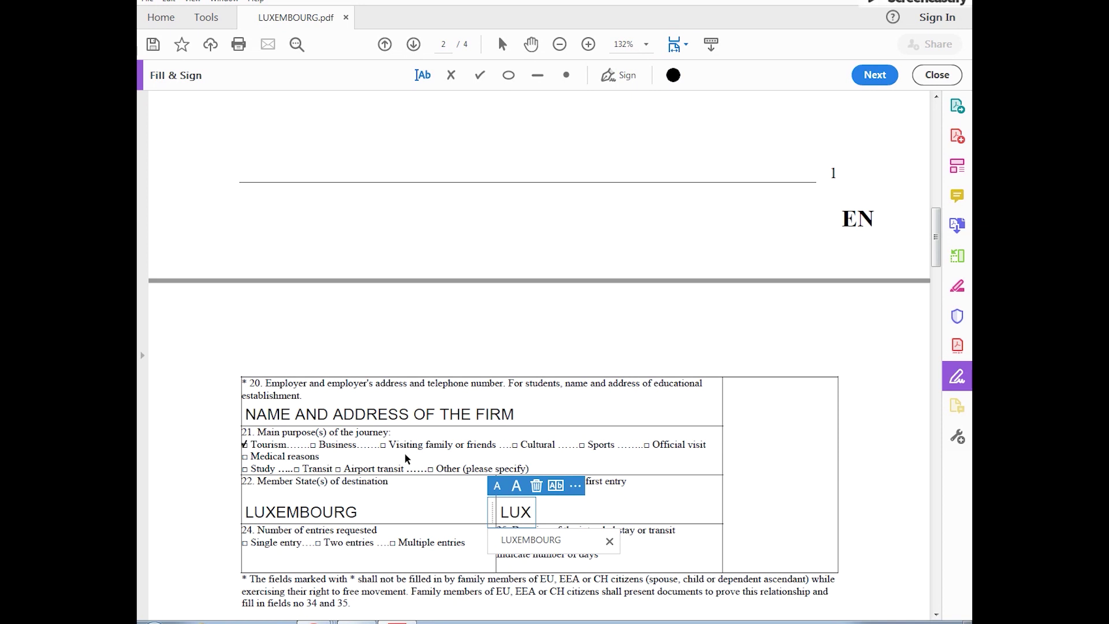
type("EMBOURG")
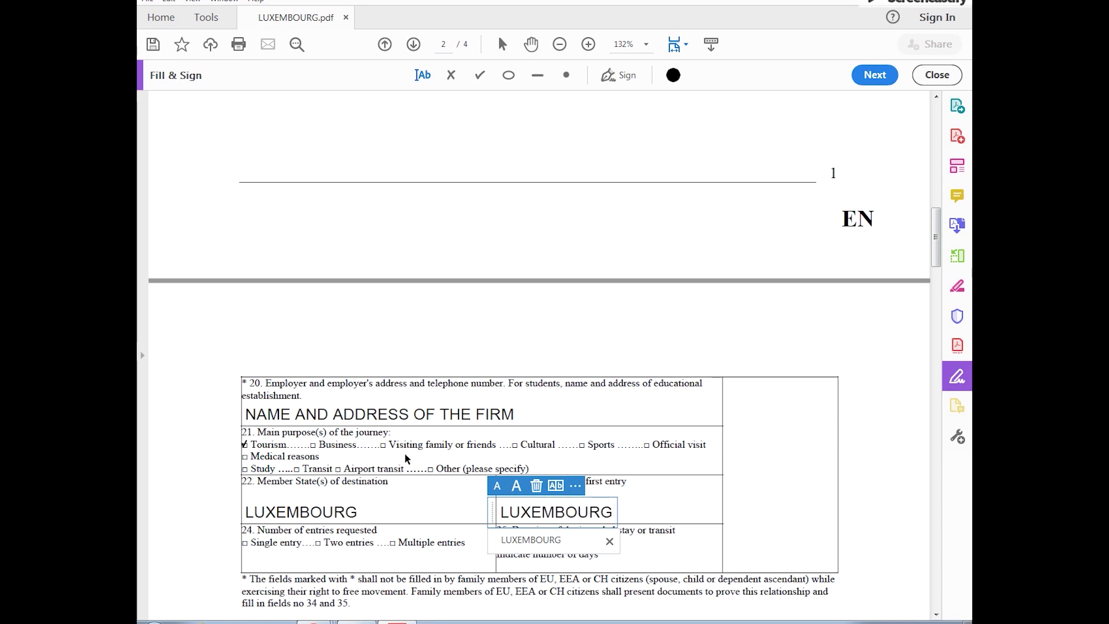
left_click(212, 493)
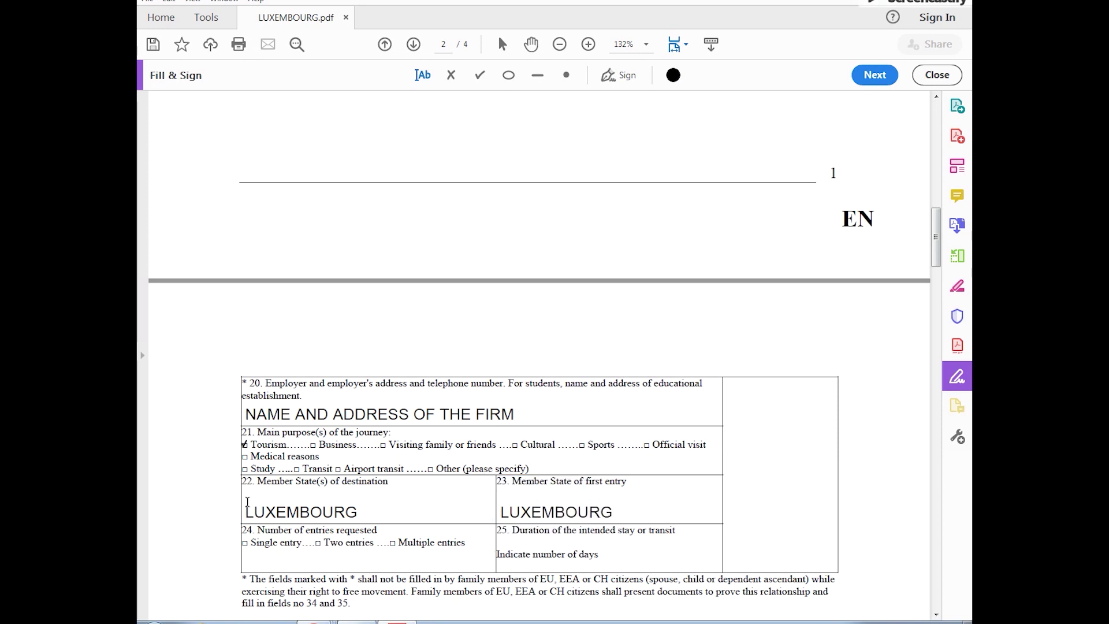
Step: Tick Multiple entries and enter 10 as the stay duration in days
scroll(247, 501, "down", 3)
left_click(393, 448)
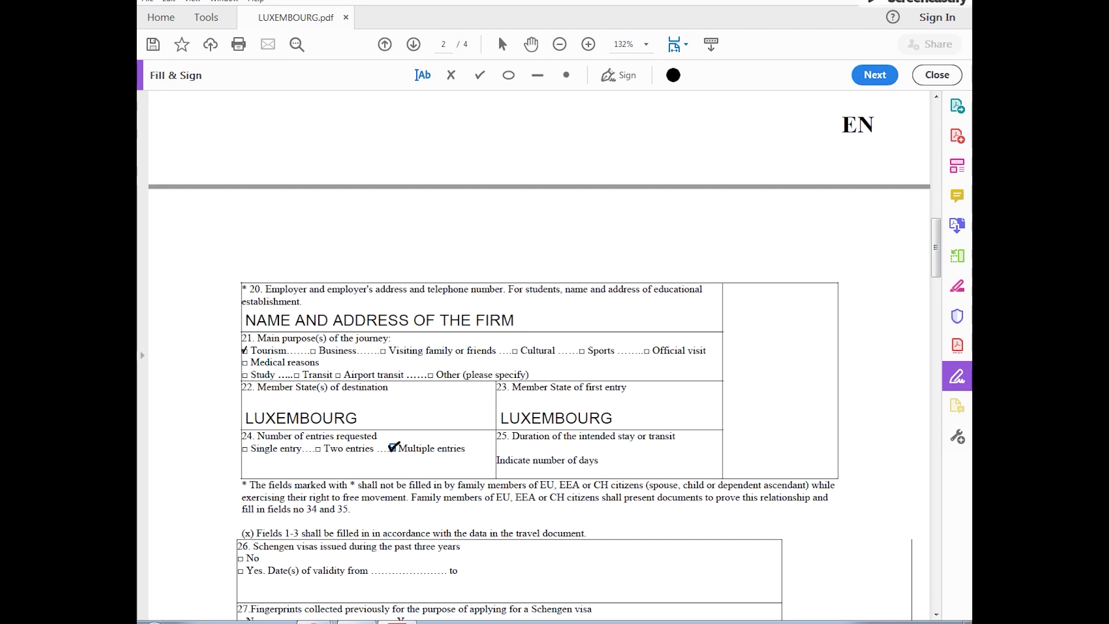
left_click(394, 447)
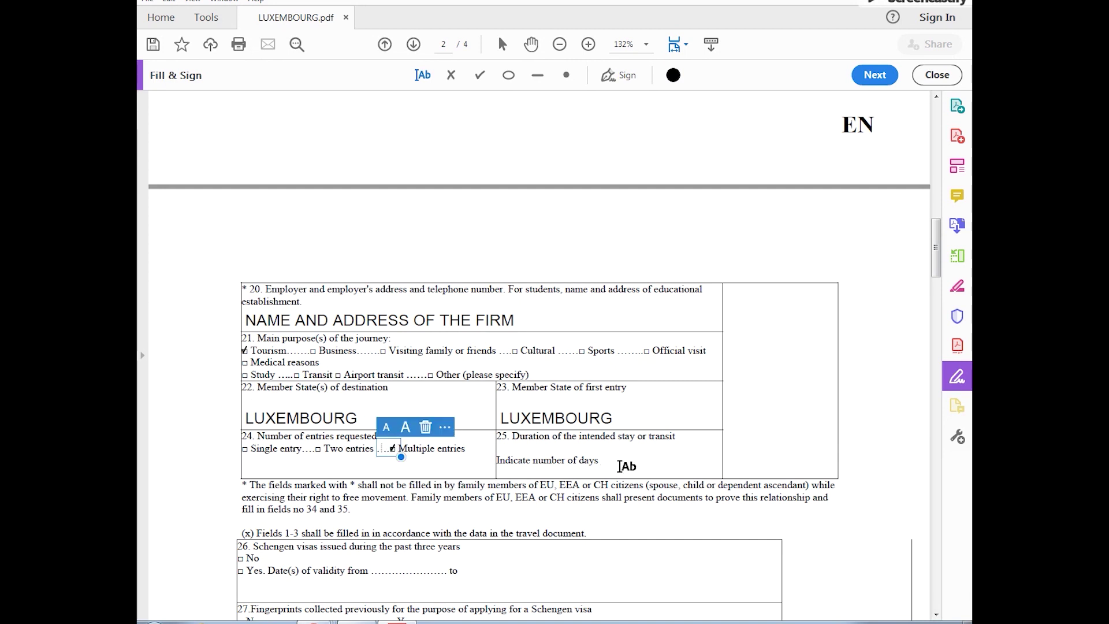
left_click(601, 466)
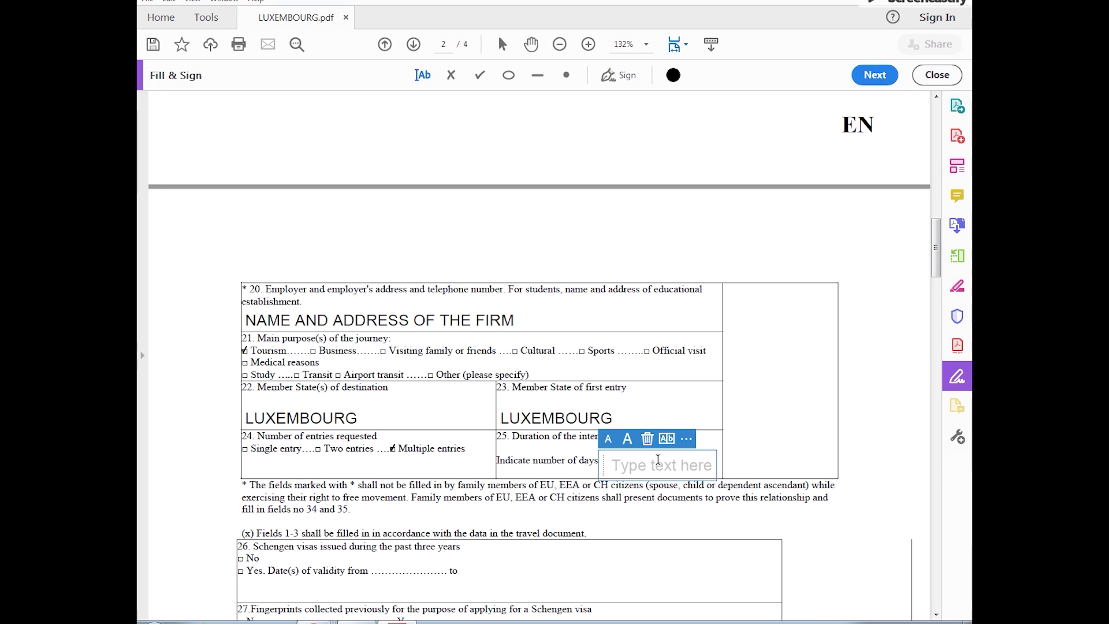
type("10")
left_click(660, 465)
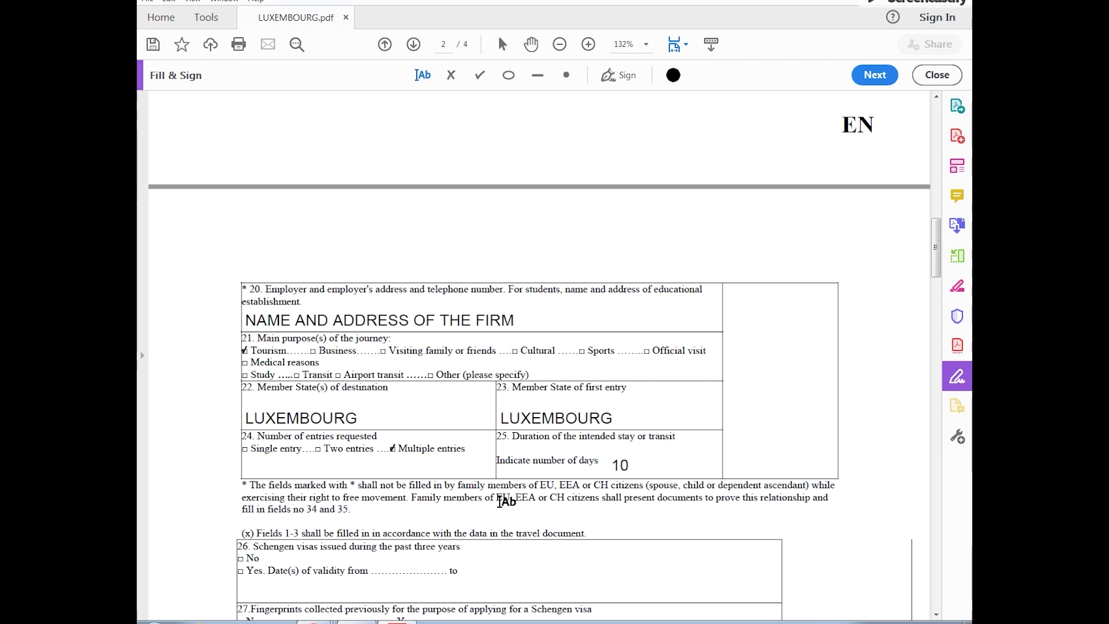
scroll(503, 502, "down", 3)
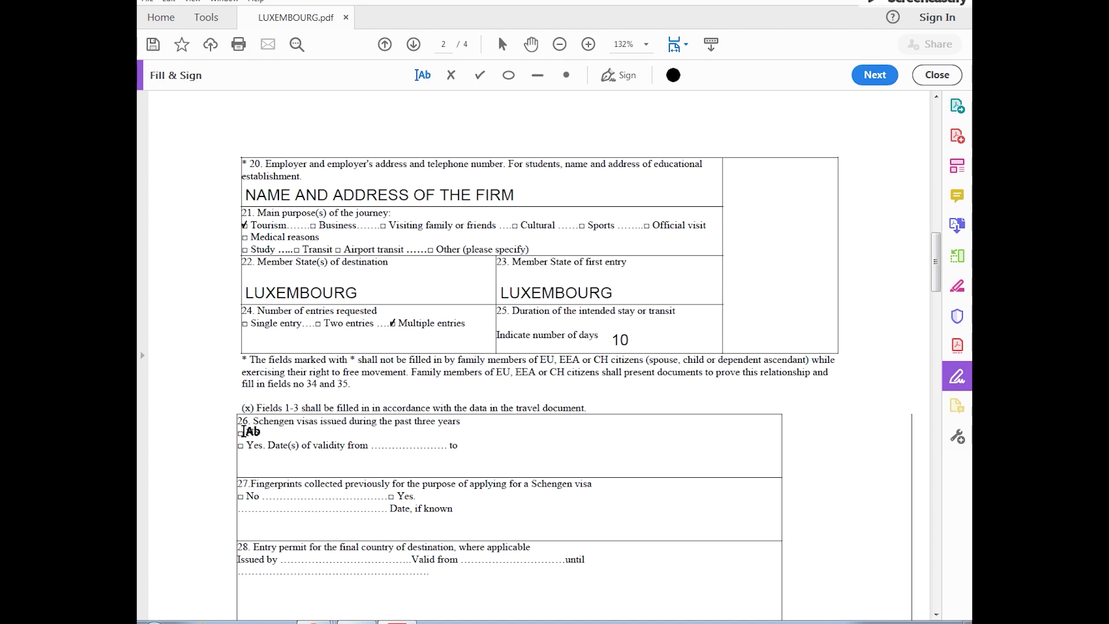
Step: Tick No for past Schengen visas and fingerprints; set arrival 01-12-2019, departure 10-12-2019
left_click(240, 432)
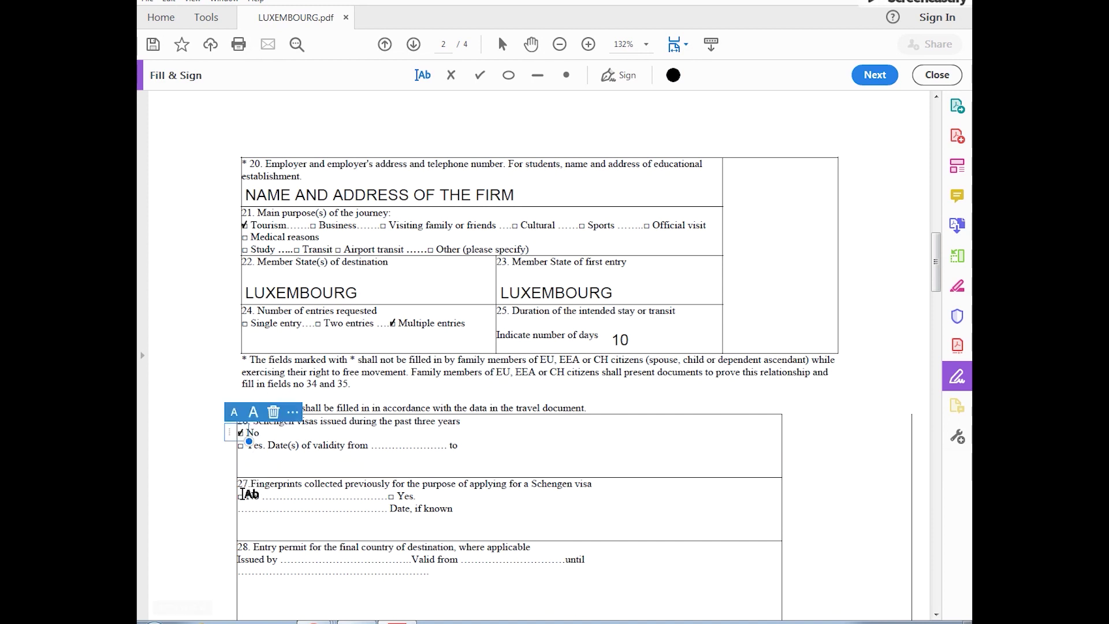
left_click(240, 493)
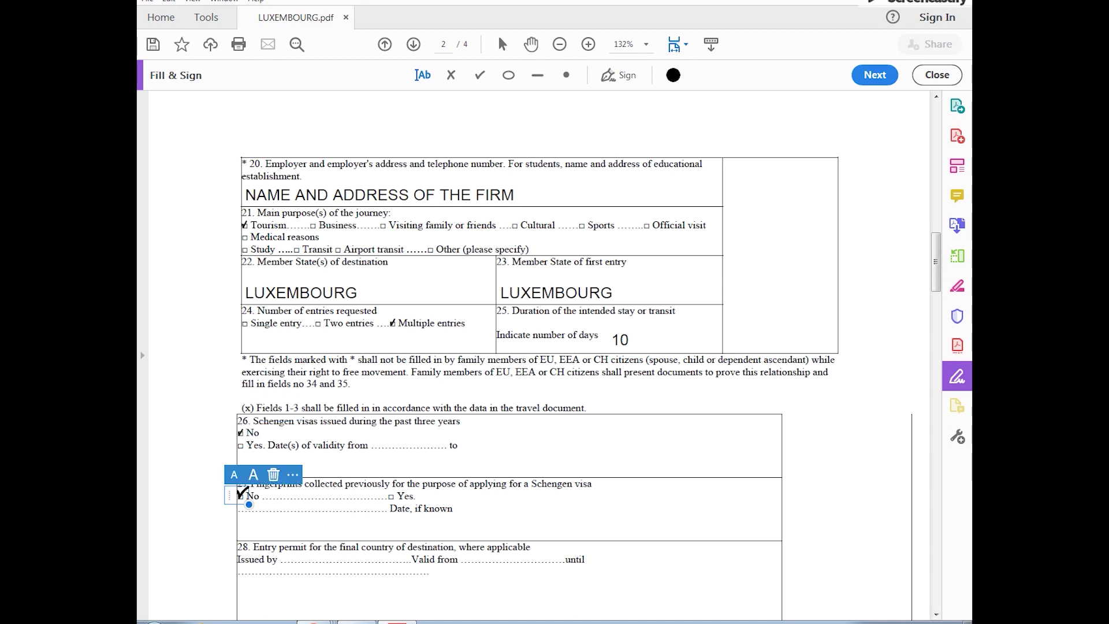
scroll(283, 511, "down", 2)
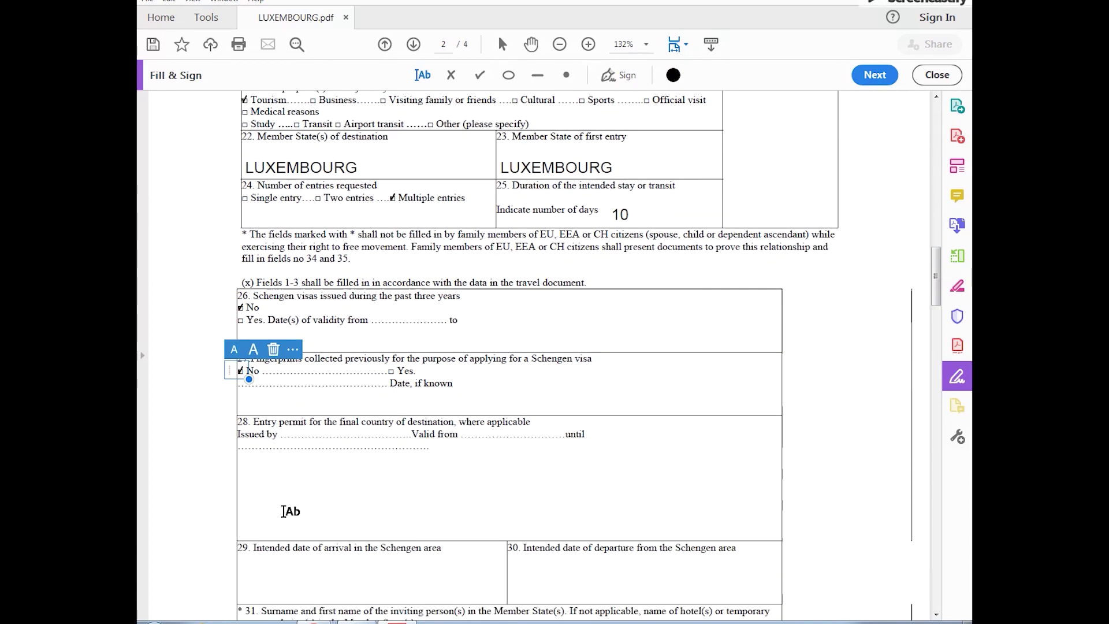
scroll(271, 515, "down", 1)
left_click(268, 530)
type("01-")
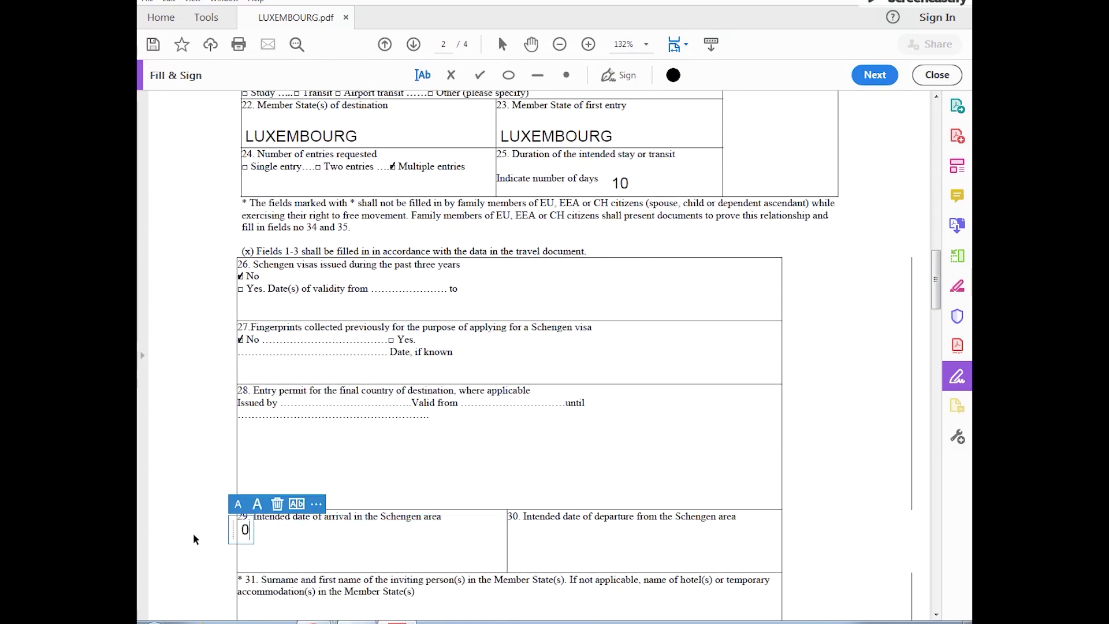
scroll(195, 539, "down", 1)
type("12-2019")
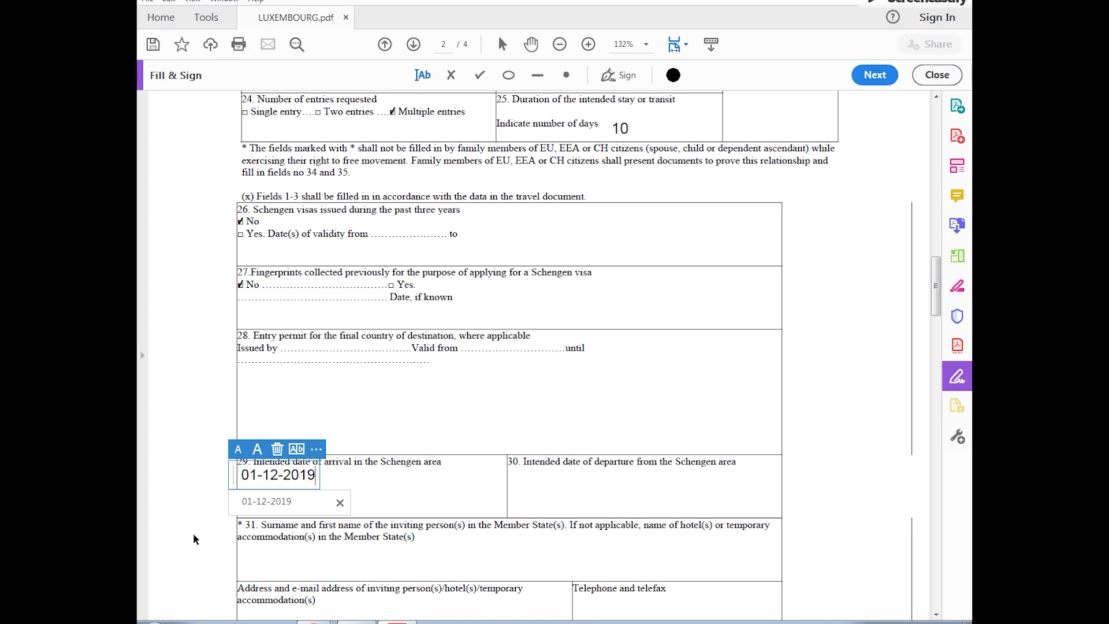
left_click(514, 476)
type("10-12-2019")
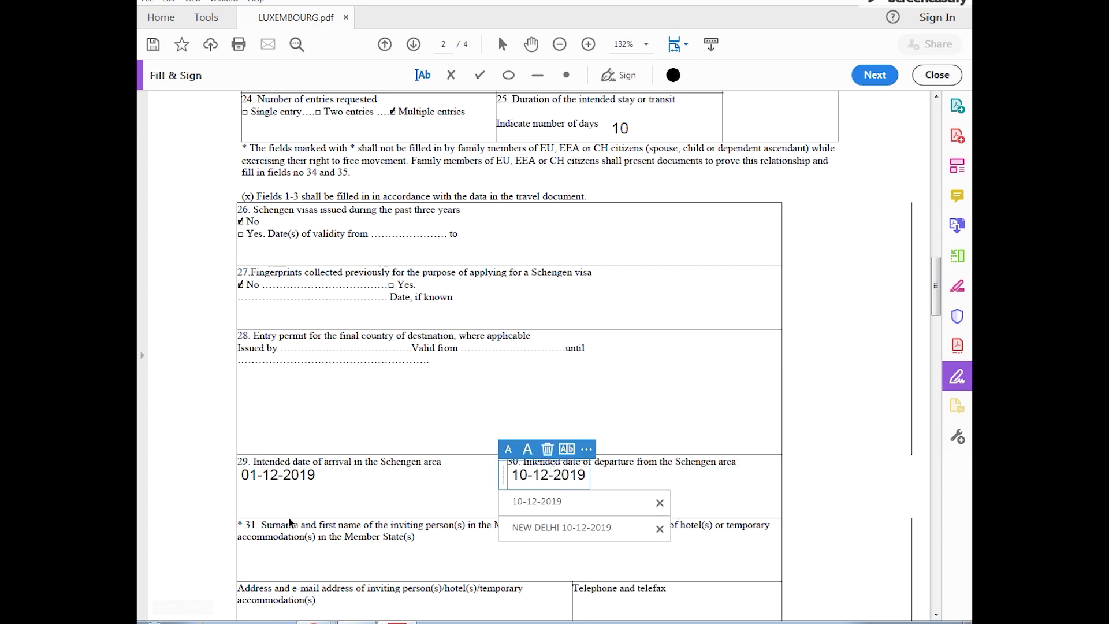
Step: Enter inviting hotel ABC, 'ABOVE HOTEL ADDRESS' and the hotel's telephone number
scroll(289, 522, "down", 2)
left_click(245, 474)
type("ABC")
left_click(250, 534)
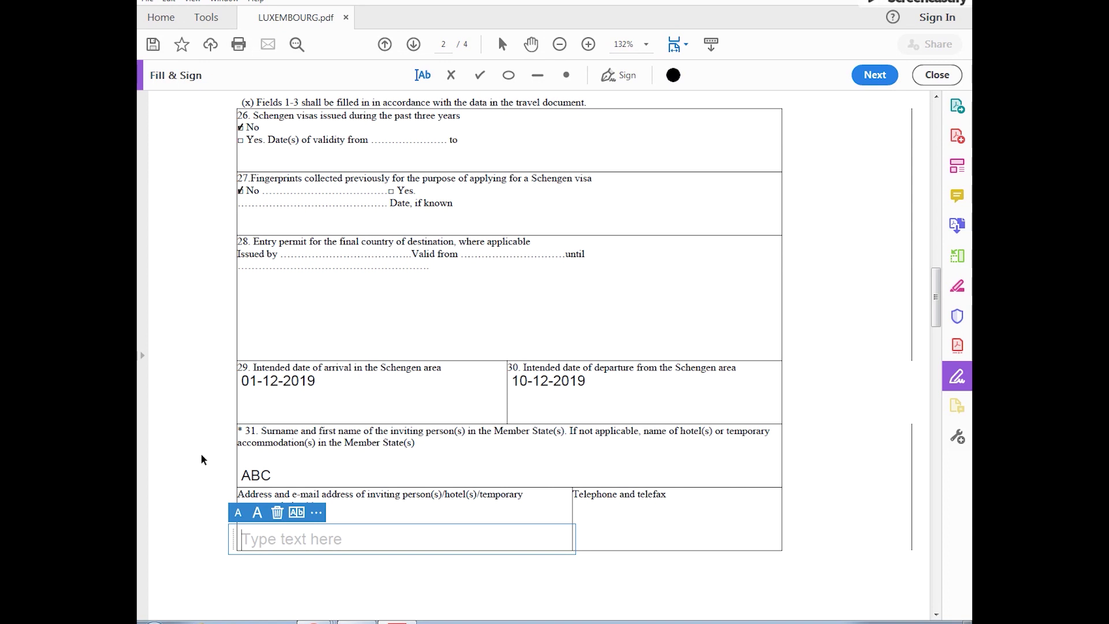
type("ABOVE HOTEL ADDRESS")
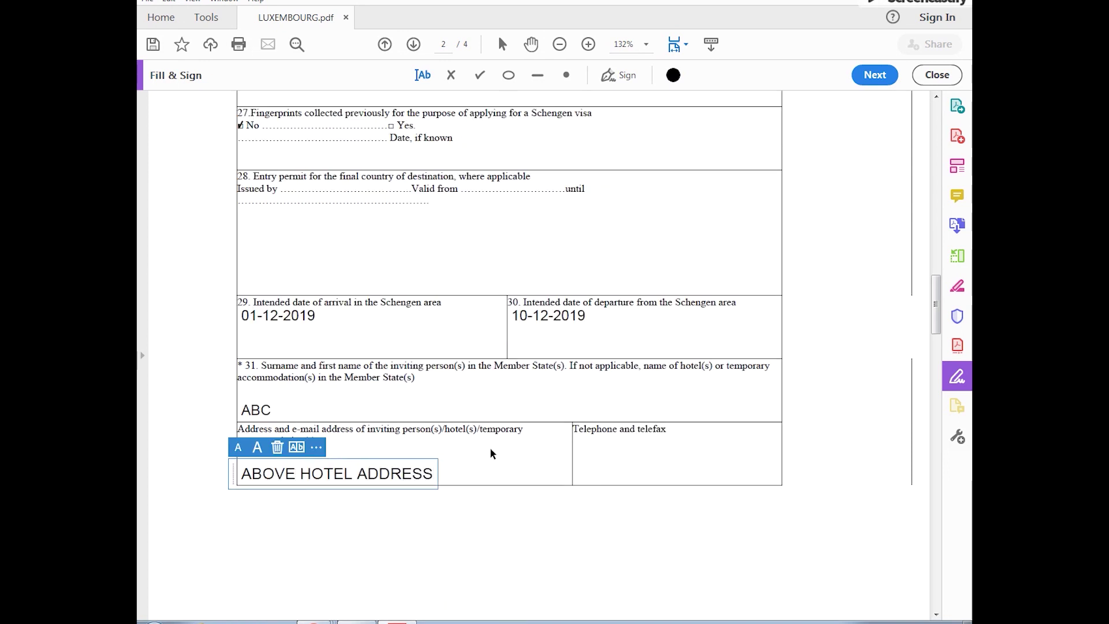
left_click(587, 465)
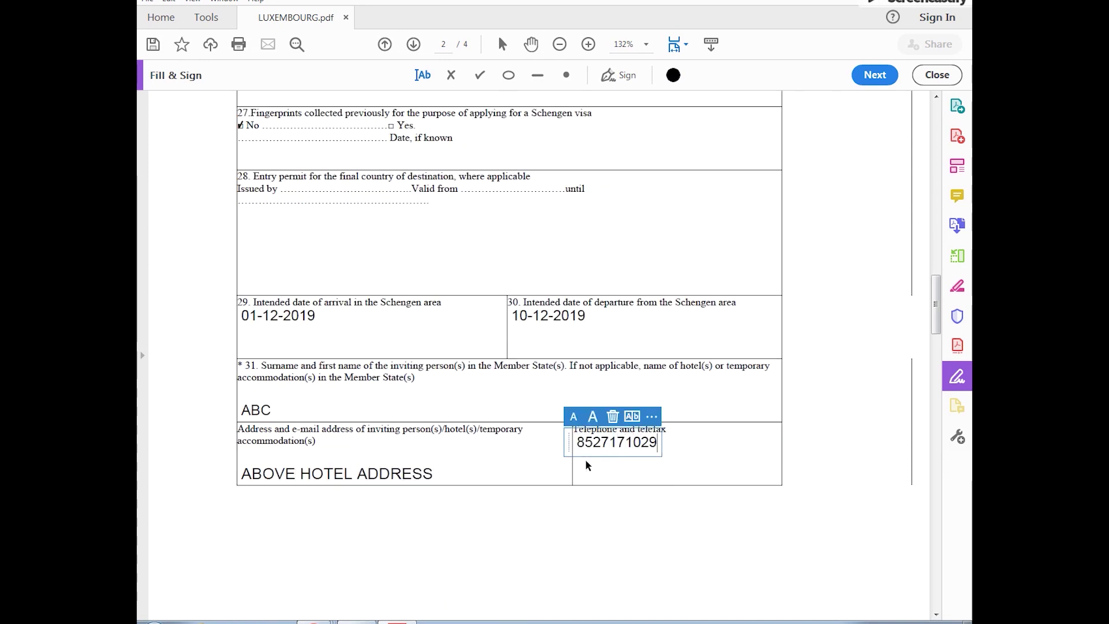
scroll(584, 463, "down", 5)
scroll(583, 484, "down", 5)
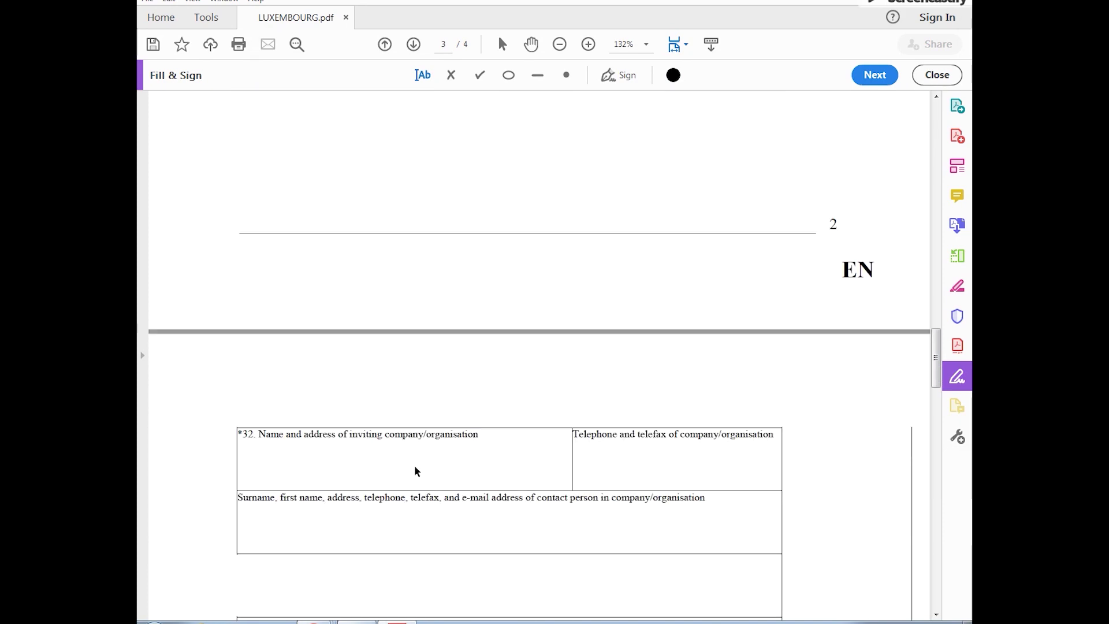
Step: Tick self-covered costs with cash, pre-paid accommodation and pre-paid transport
scroll(271, 485, "down", 7)
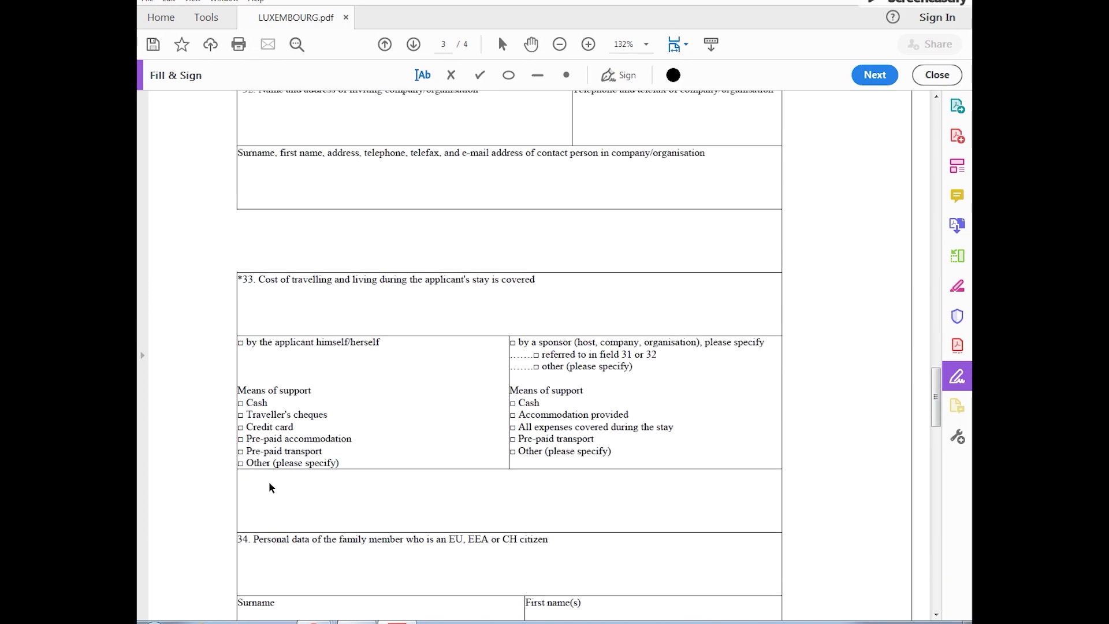
left_click(241, 342)
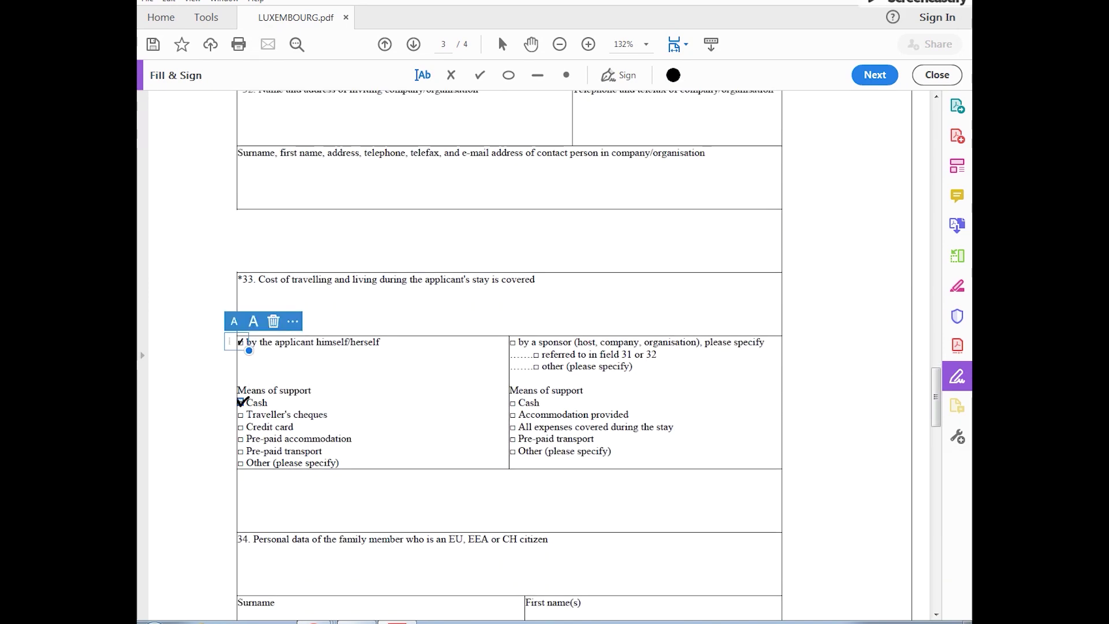
left_click(241, 401)
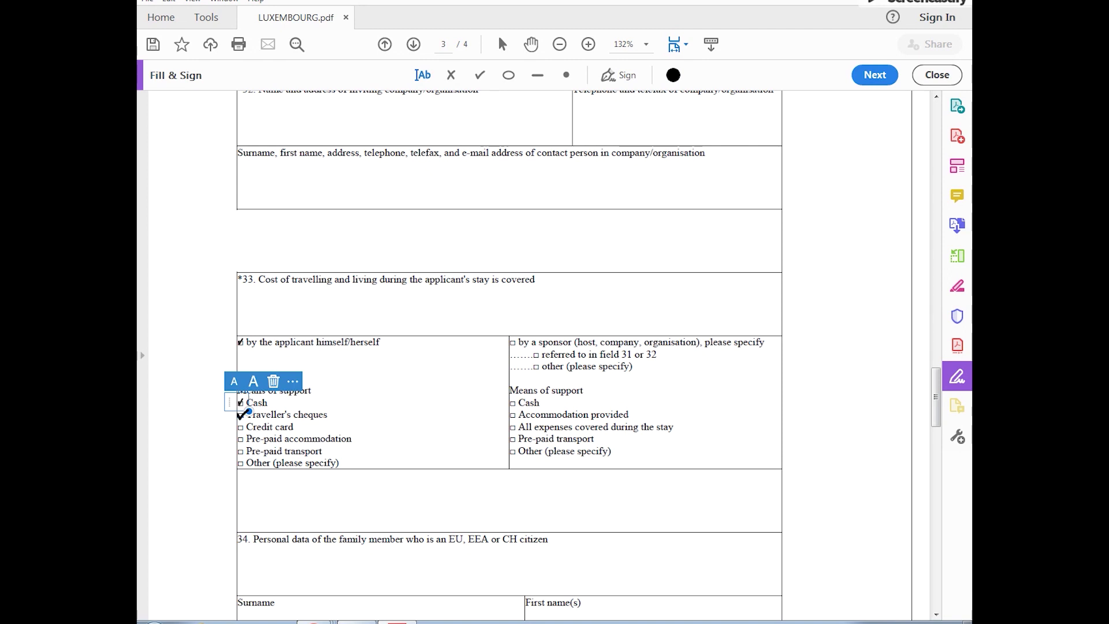
left_click(240, 438)
left_click(240, 449)
scroll(272, 478, "down", 5)
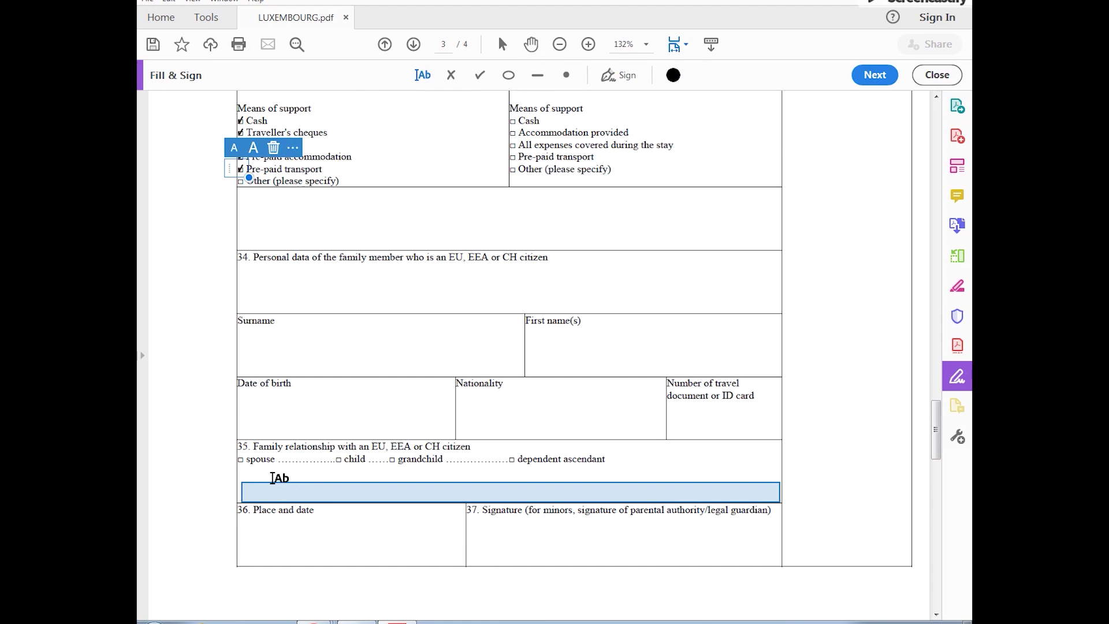
scroll(272, 479, "down", 1)
Step: Enter place and date NEW DELHI, 12-11-2019 in field 36 and on page 4
left_click(263, 460)
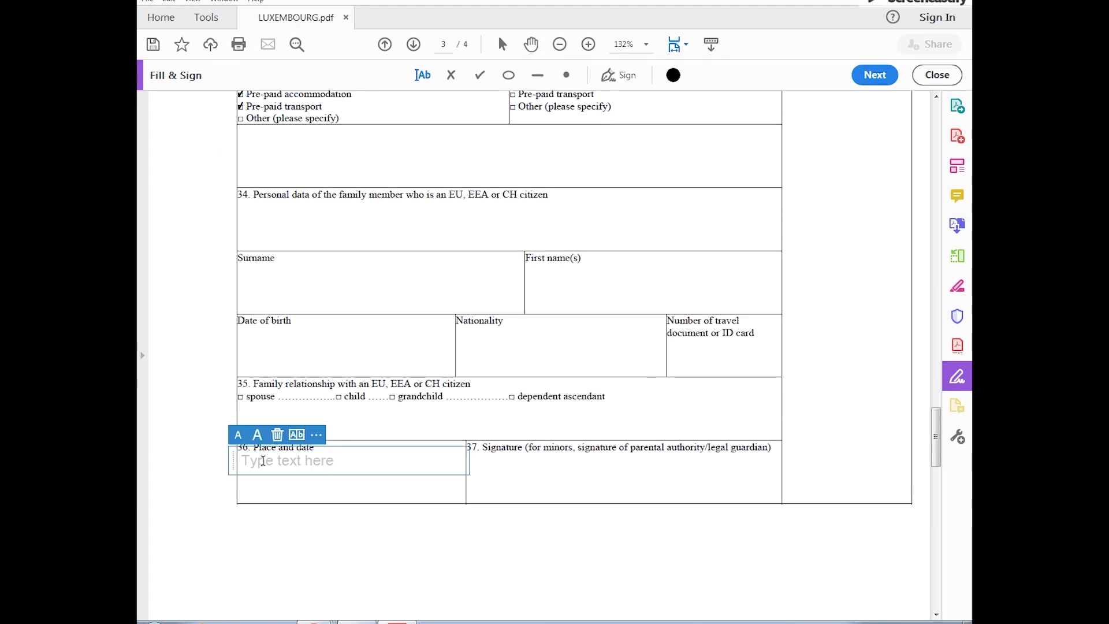
type("NEW DELHI")
key("Return")
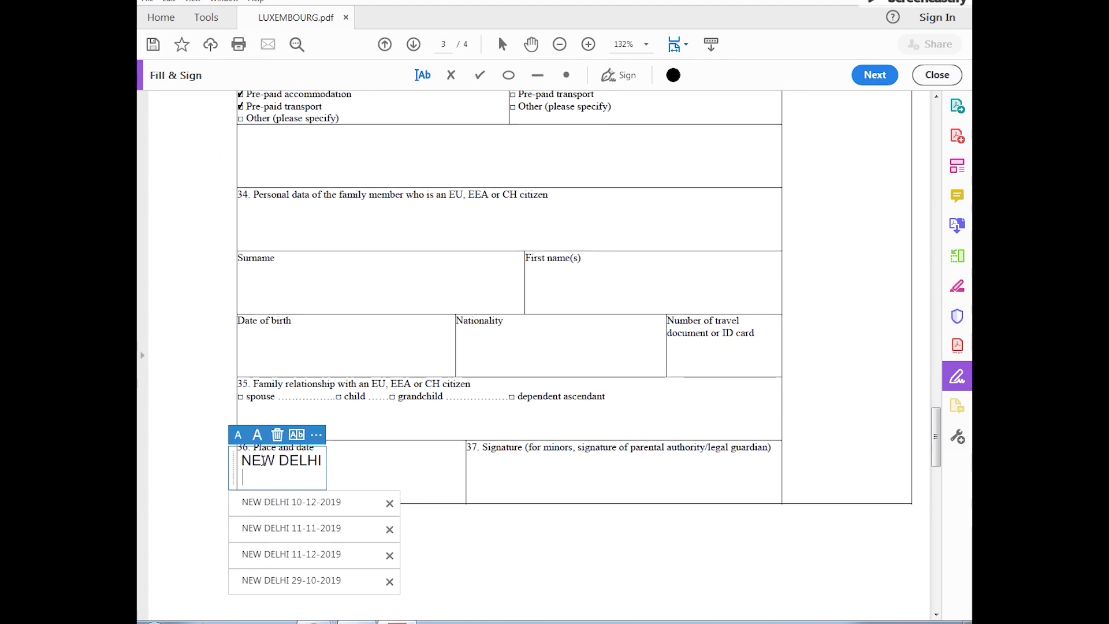
type("12-11-2019")
scroll(270, 518, "down", 15)
left_click(269, 518)
type("NEW DELHI")
key("Return")
type("12-11-")
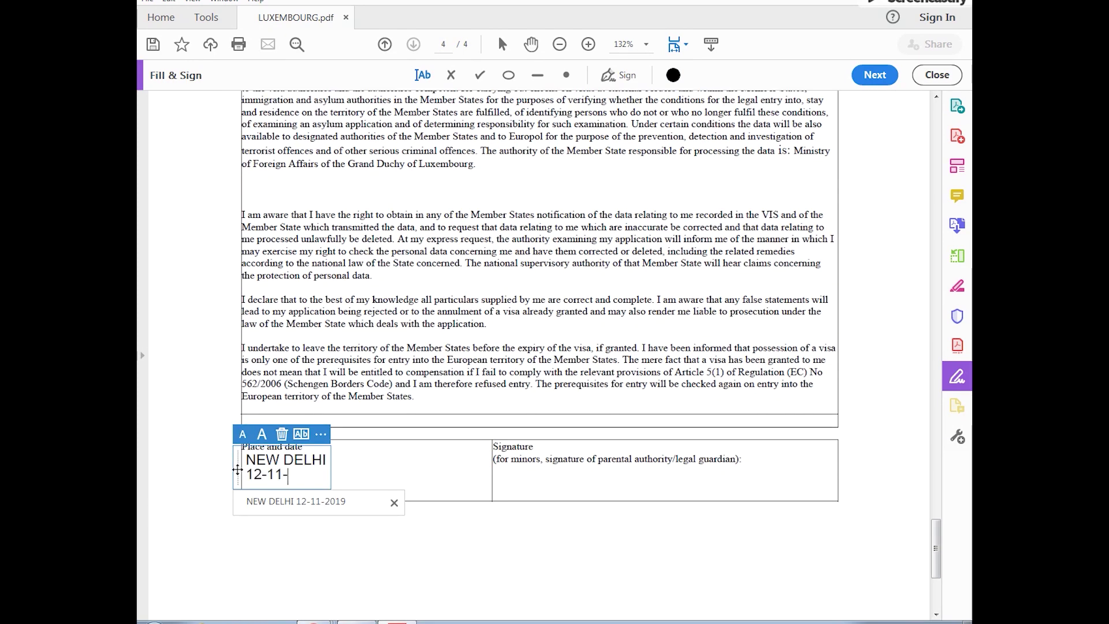
left_click(203, 503)
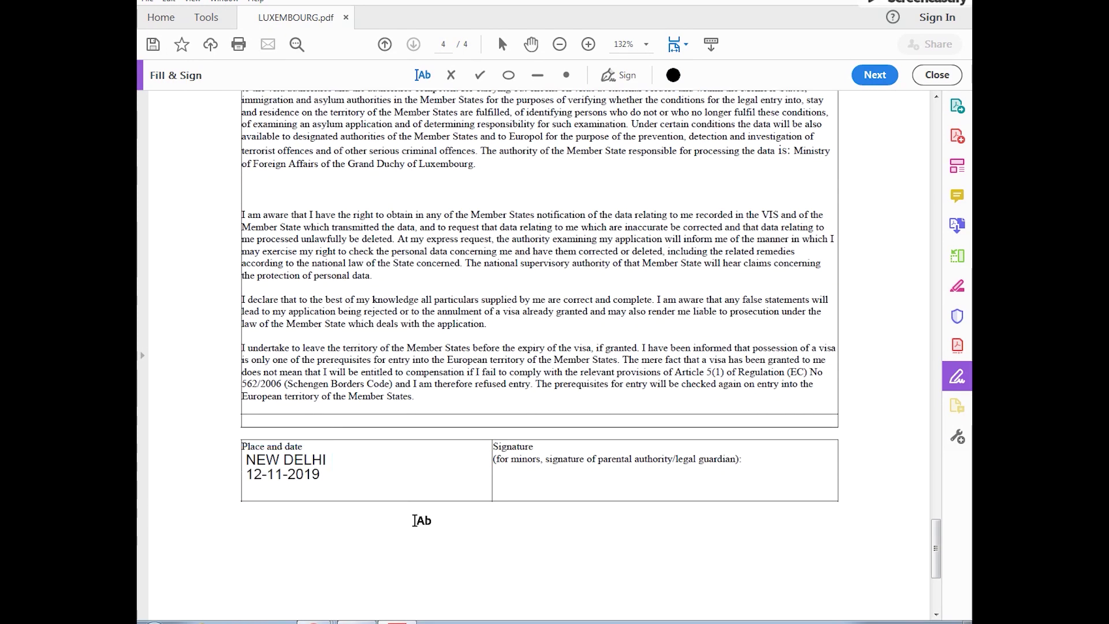
left_click(148, 1)
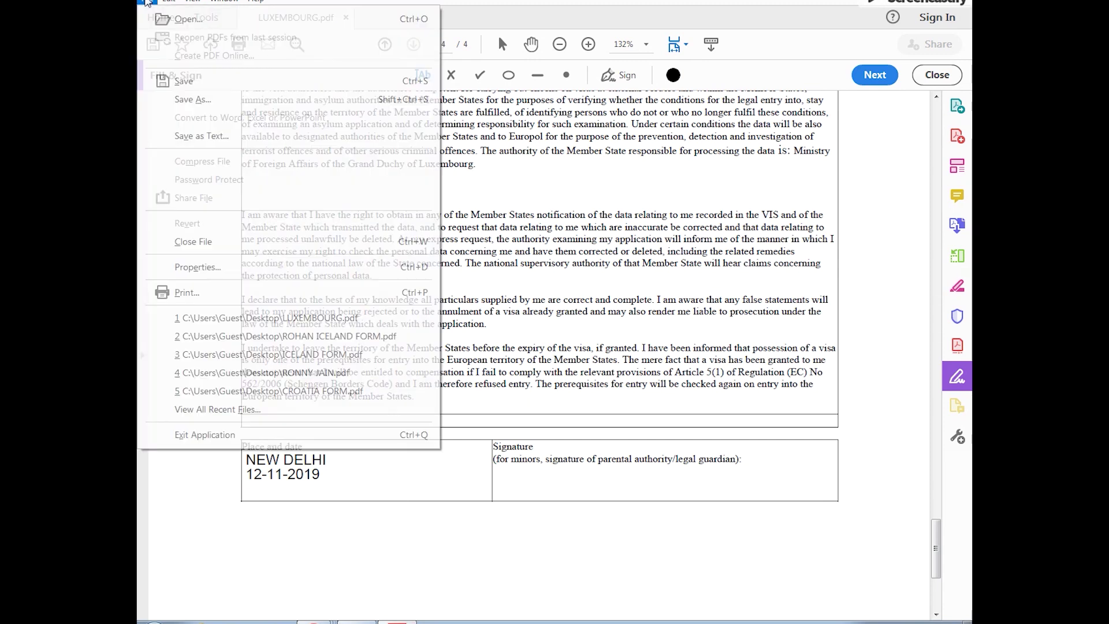
Step: Save a copy of the filled form to the Desktop, named with the applicant's name
left_click(212, 102)
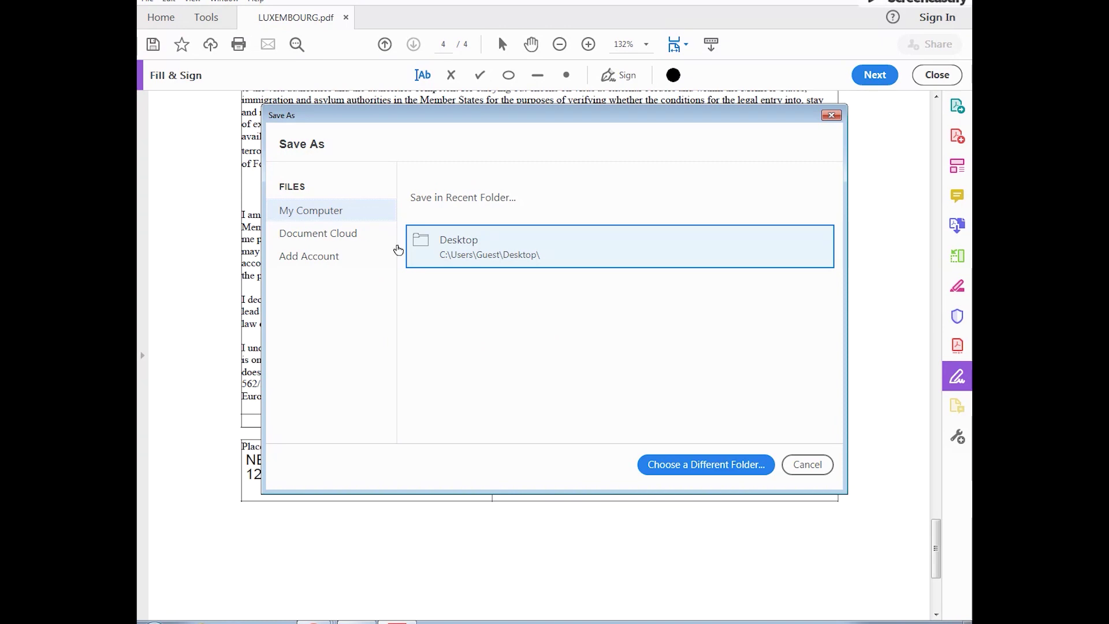
left_click(695, 469)
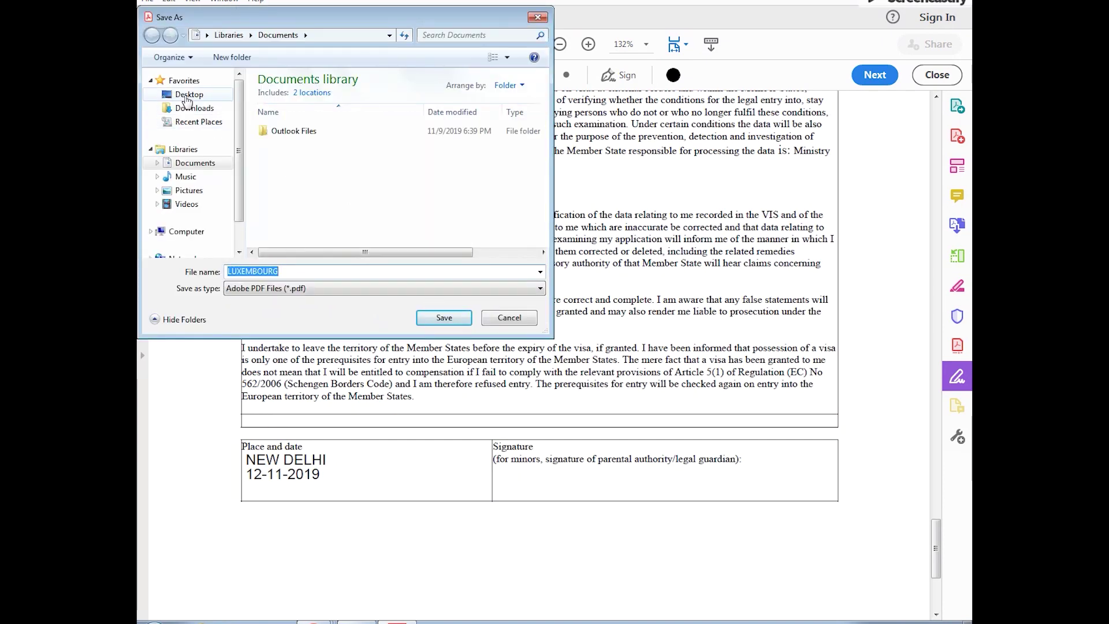
left_click(189, 95)
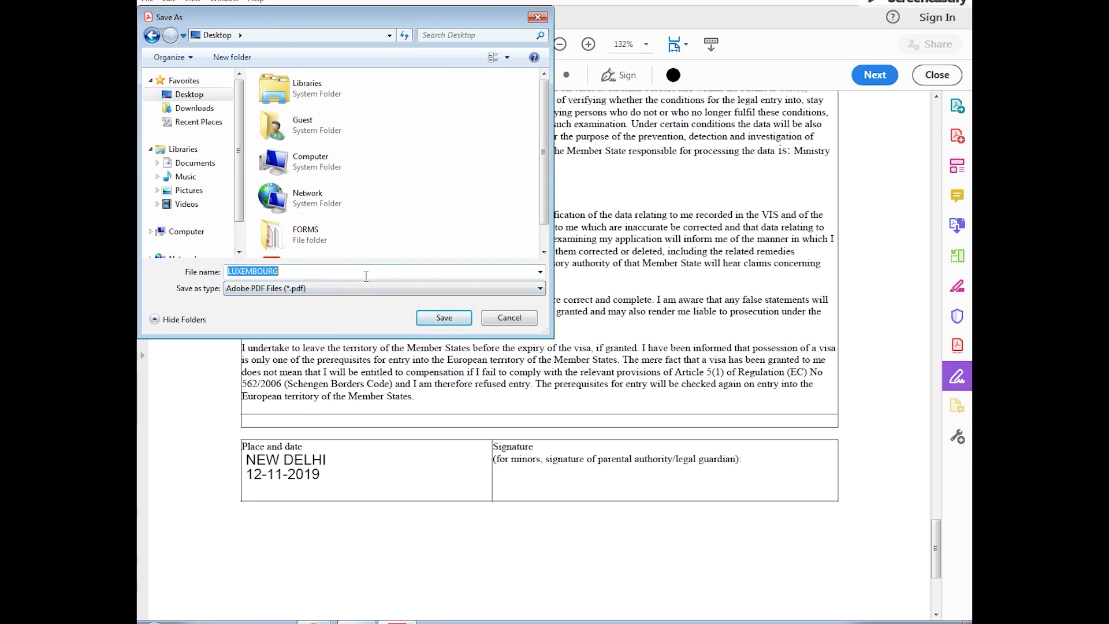
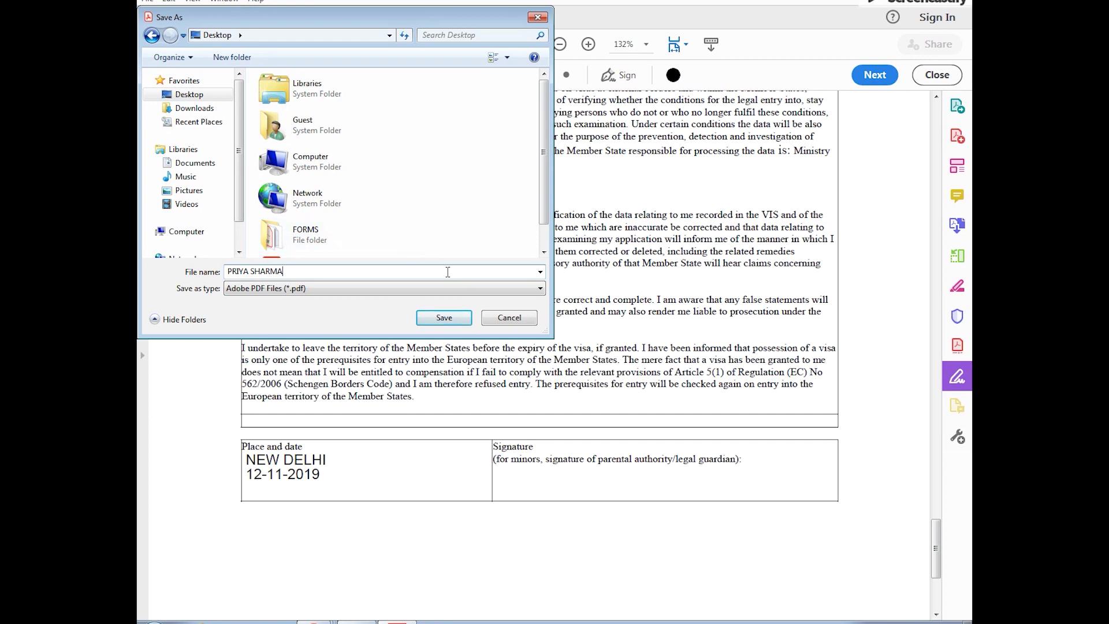
left_click(444, 318)
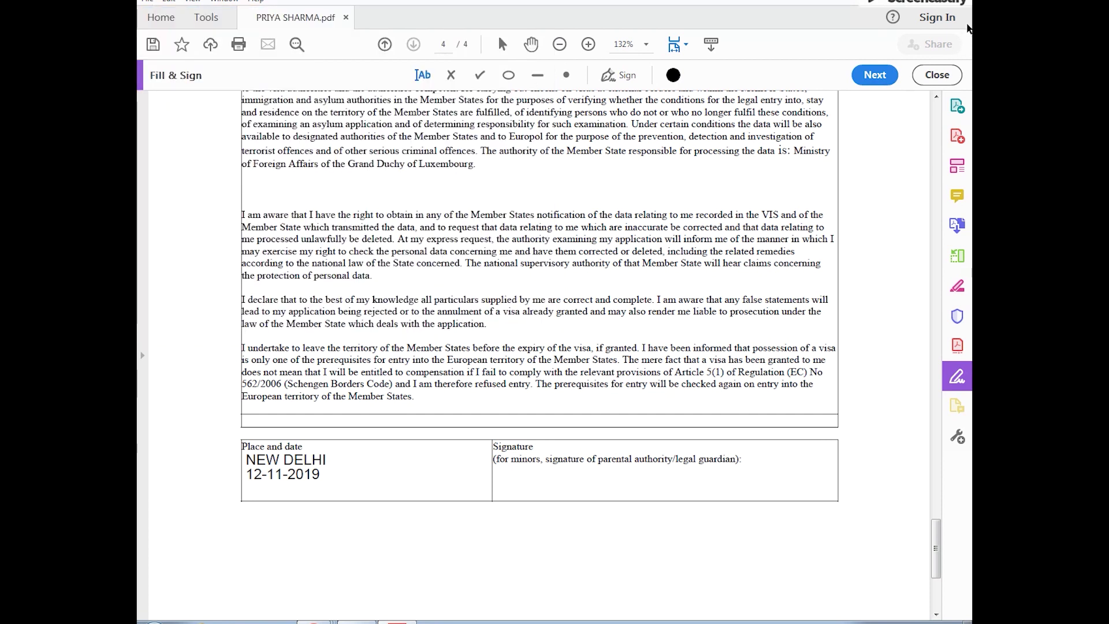